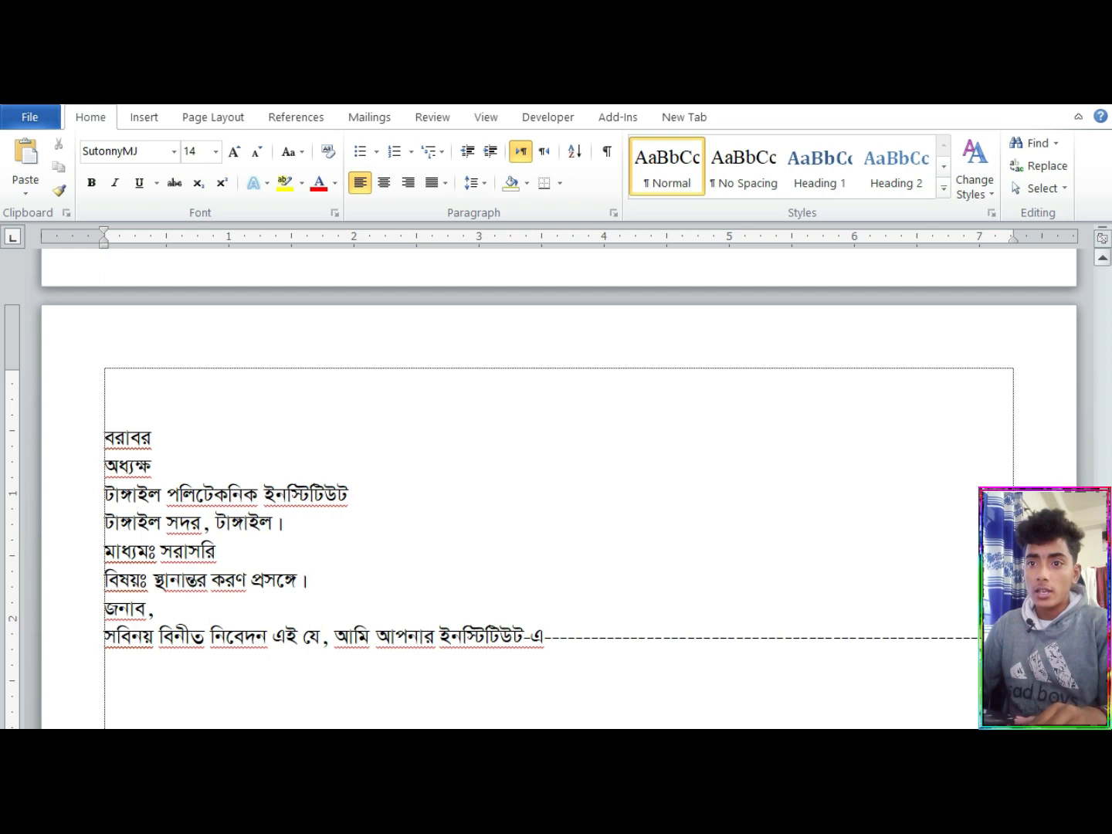
# Examine the unformatted Bengali application and compare it with the finished sample letter and its letterhead on the first page
pyautogui.scroll(-5, 3, 621)
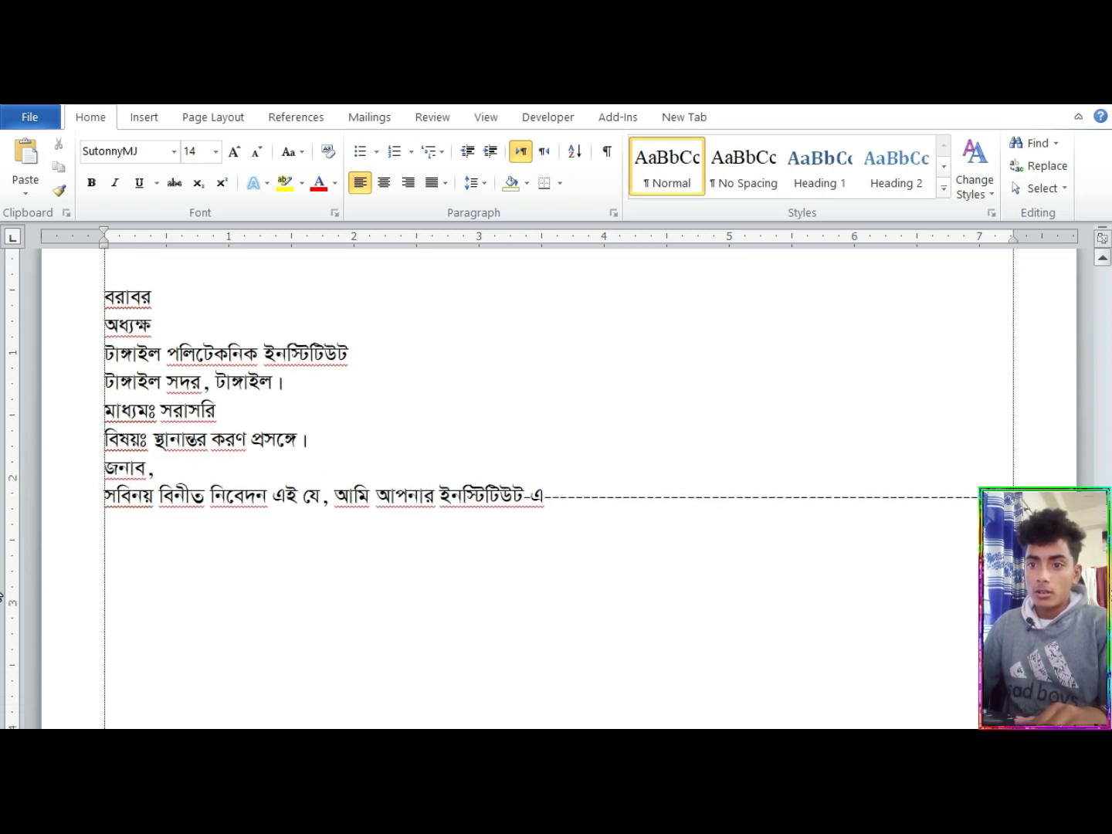
pyautogui.scroll(-5, 2, 622)
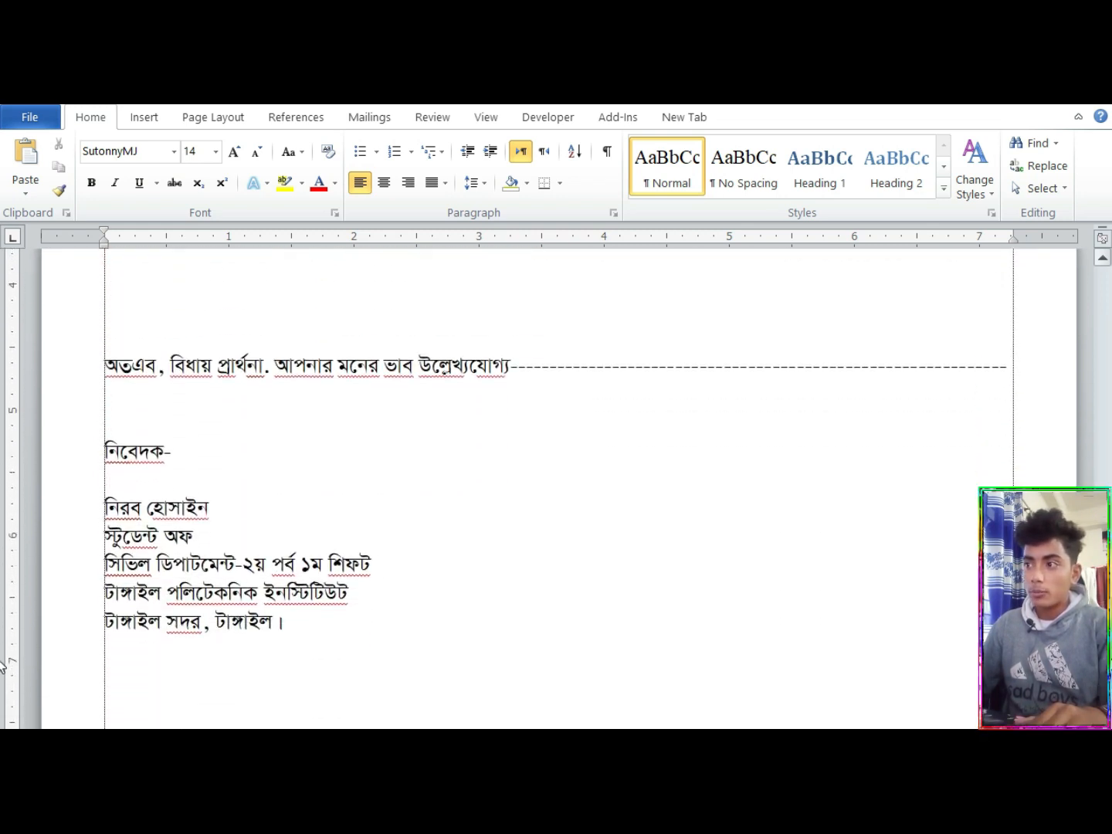
pyautogui.scroll(10, 2, 665)
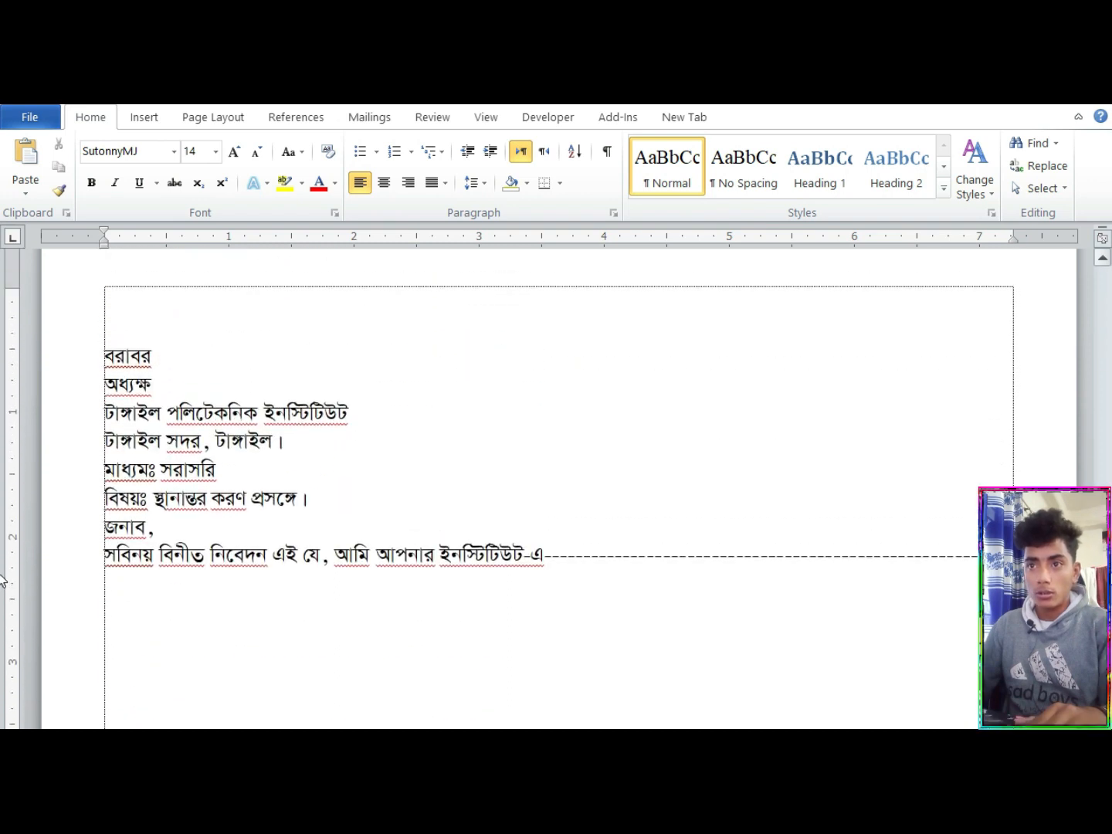
pyautogui.click(853, 513)
pyautogui.scroll(3, 3, 560)
pyautogui.scroll(15, 1095, 421)
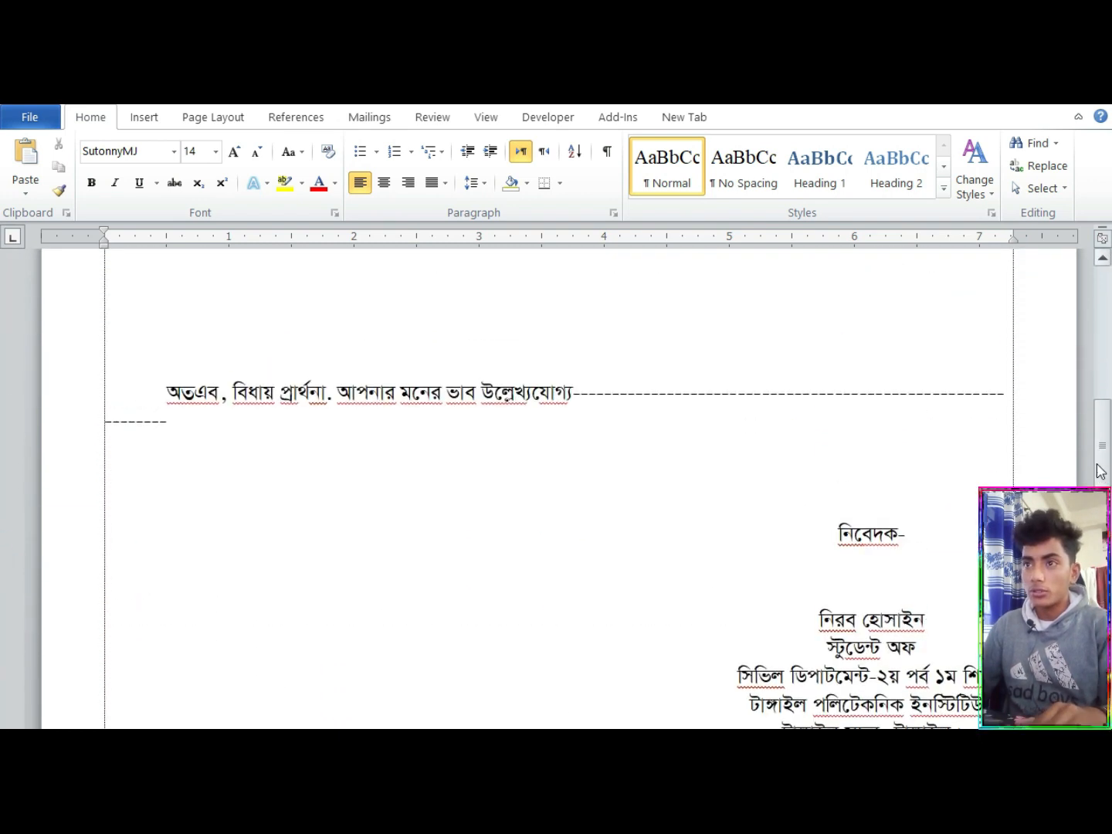
pyautogui.scroll(3, 1089, 355)
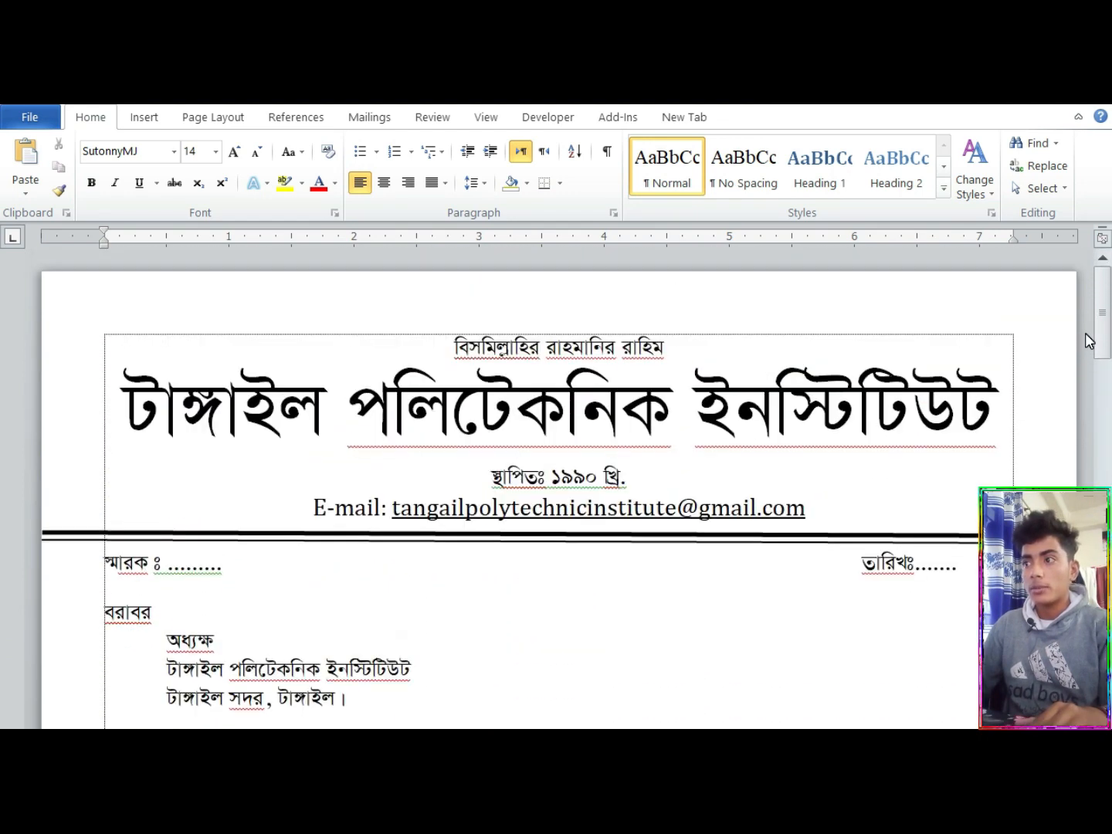
pyautogui.scroll(-1, 1089, 340)
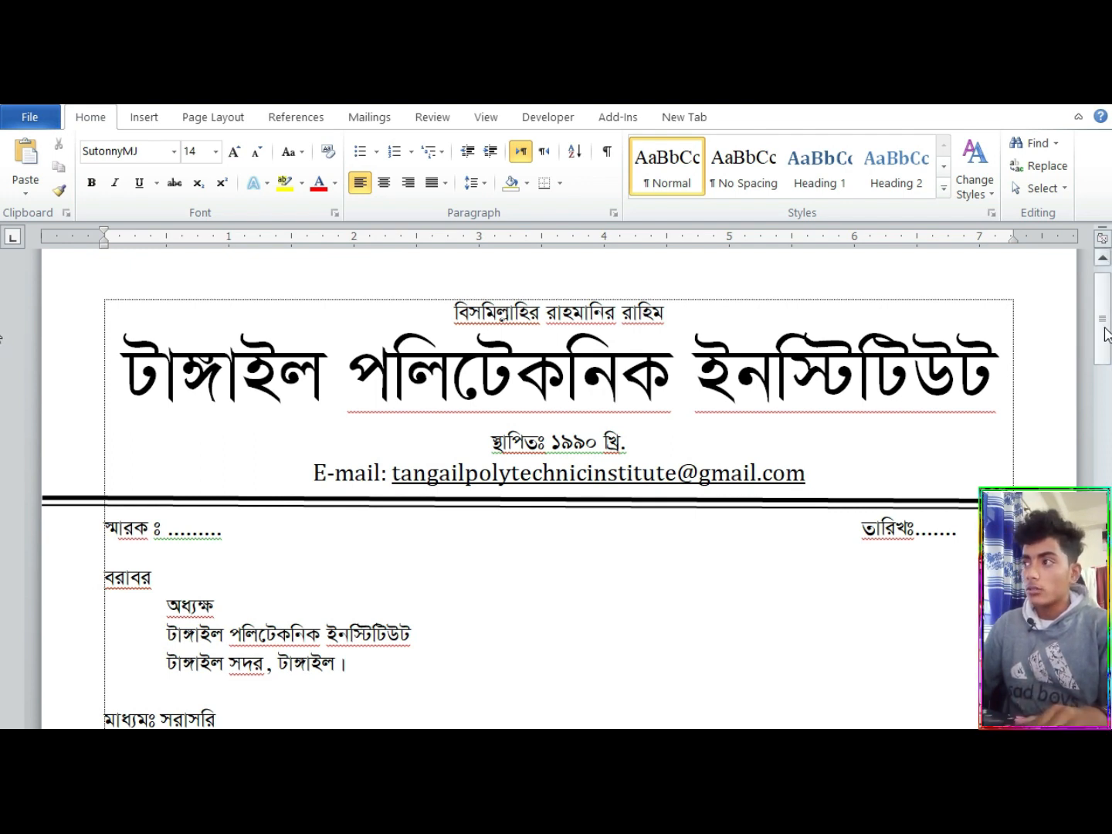
pyautogui.moveTo(1106, 333); pyautogui.dragTo(1107, 338)
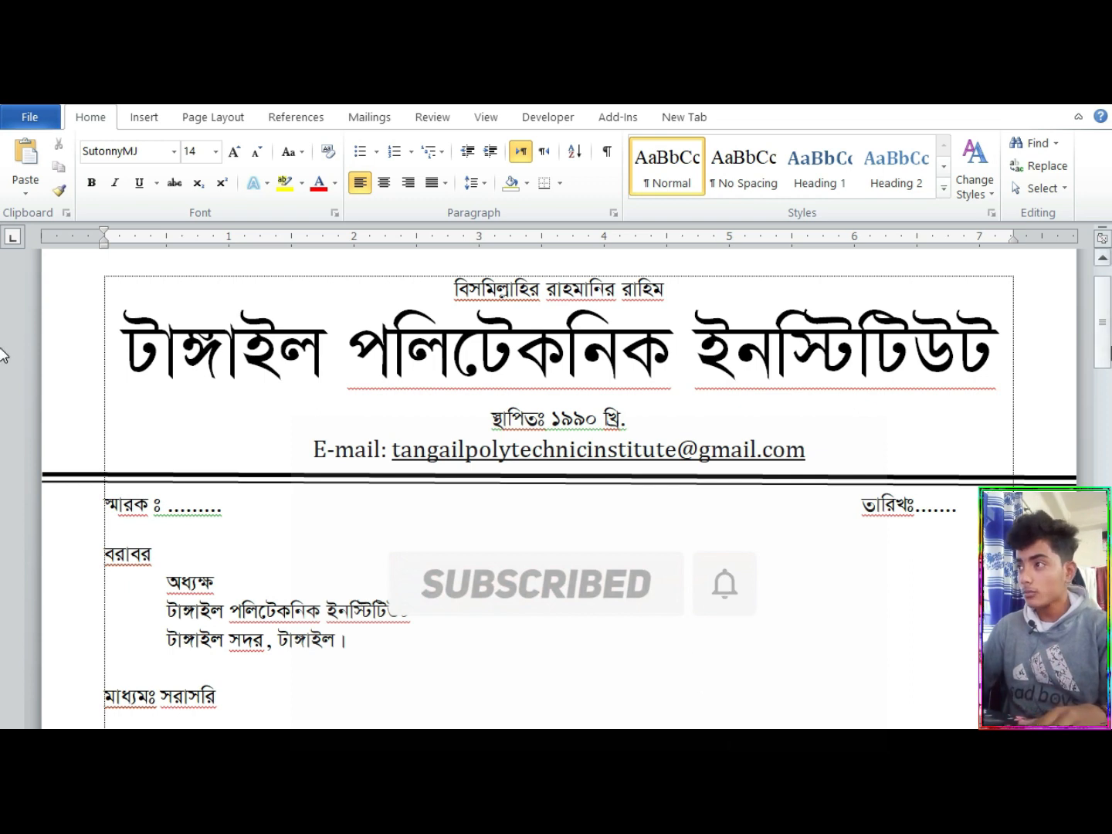
pyautogui.moveTo(1102, 350)
pyautogui.mouseDown()
pyautogui.moveTo(1102, 379)
pyautogui.moveTo(2, 441)
pyautogui.moveTo(4, 649)
pyautogui.moveTo(3, 571)
pyautogui.moveTo(1107, 454)
pyautogui.moveTo(1101, 345)
pyautogui.moveTo(1103, 377)
pyautogui.moveTo(1101, 348)
pyautogui.moveTo(3, 485)
pyautogui.moveTo(4, 547)
pyautogui.mouseUp()
pyautogui.click(116, 550)
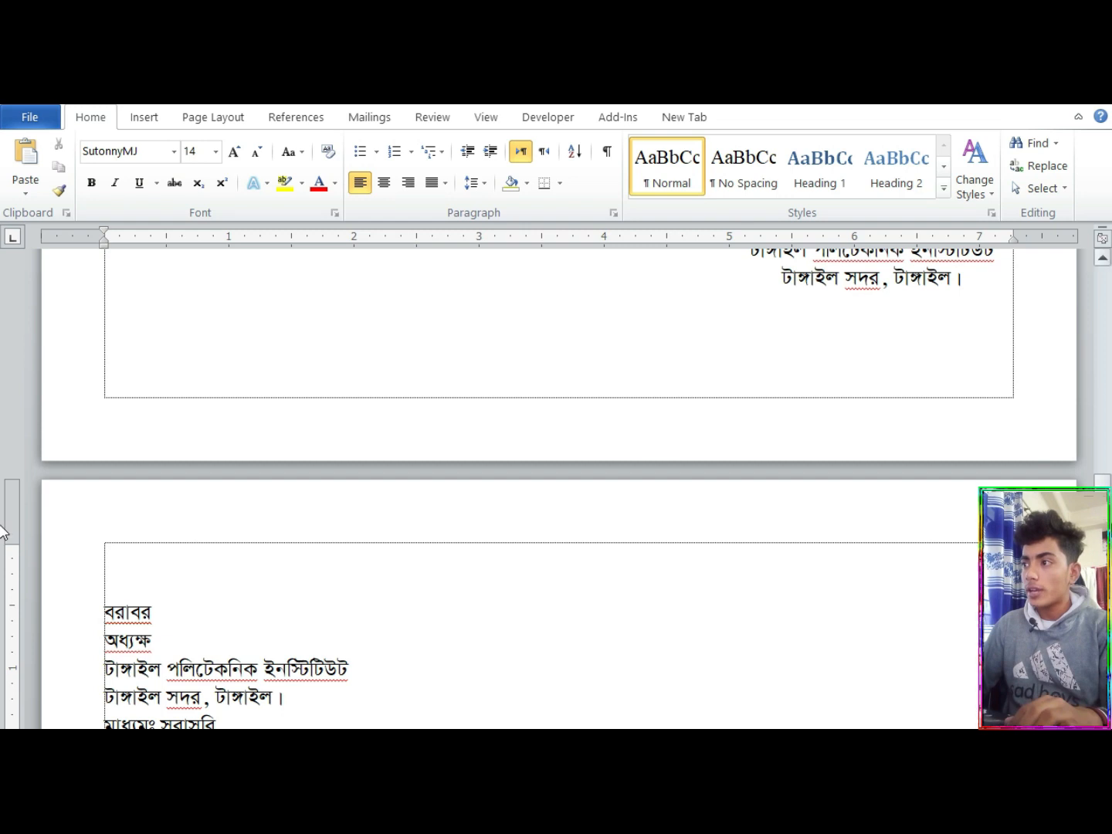
pyautogui.moveTo(1102, 521); pyautogui.dragTo(1085, 315)
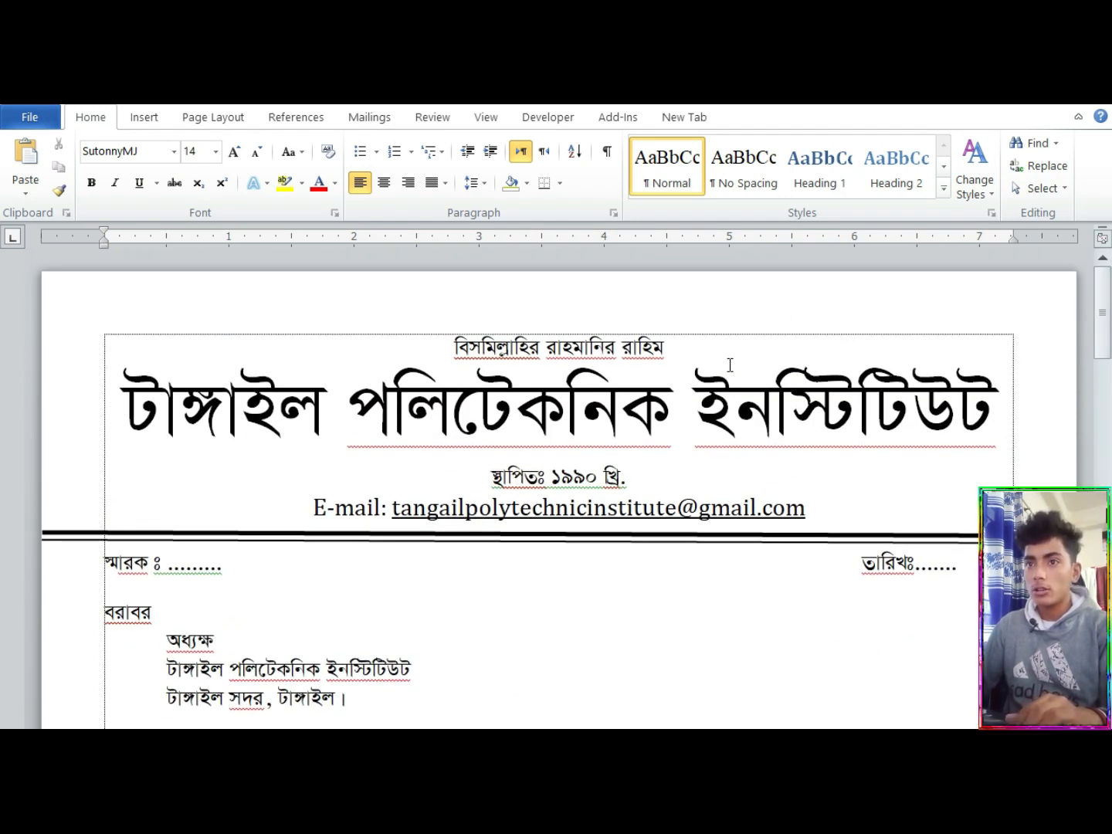
pyautogui.moveTo(155, 417); pyautogui.dragTo(940, 440)
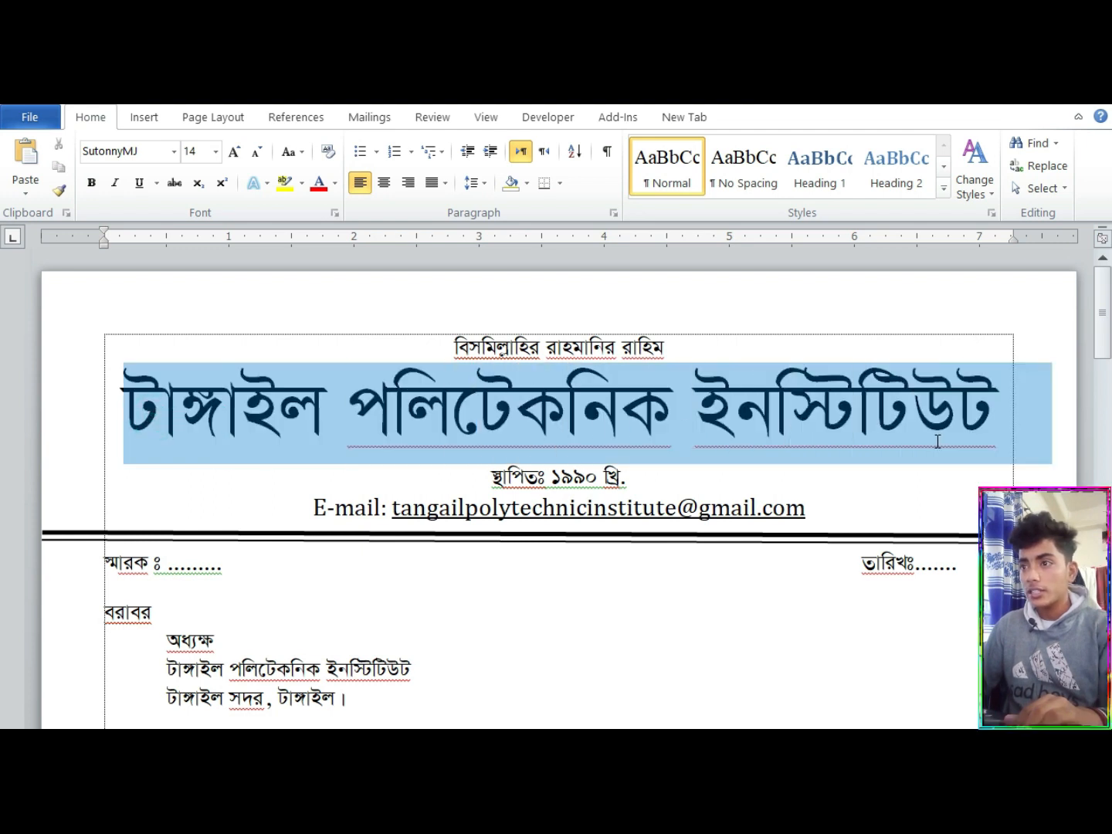
pyautogui.moveTo(501, 469); pyautogui.dragTo(721, 535)
pyautogui.click(599, 507)
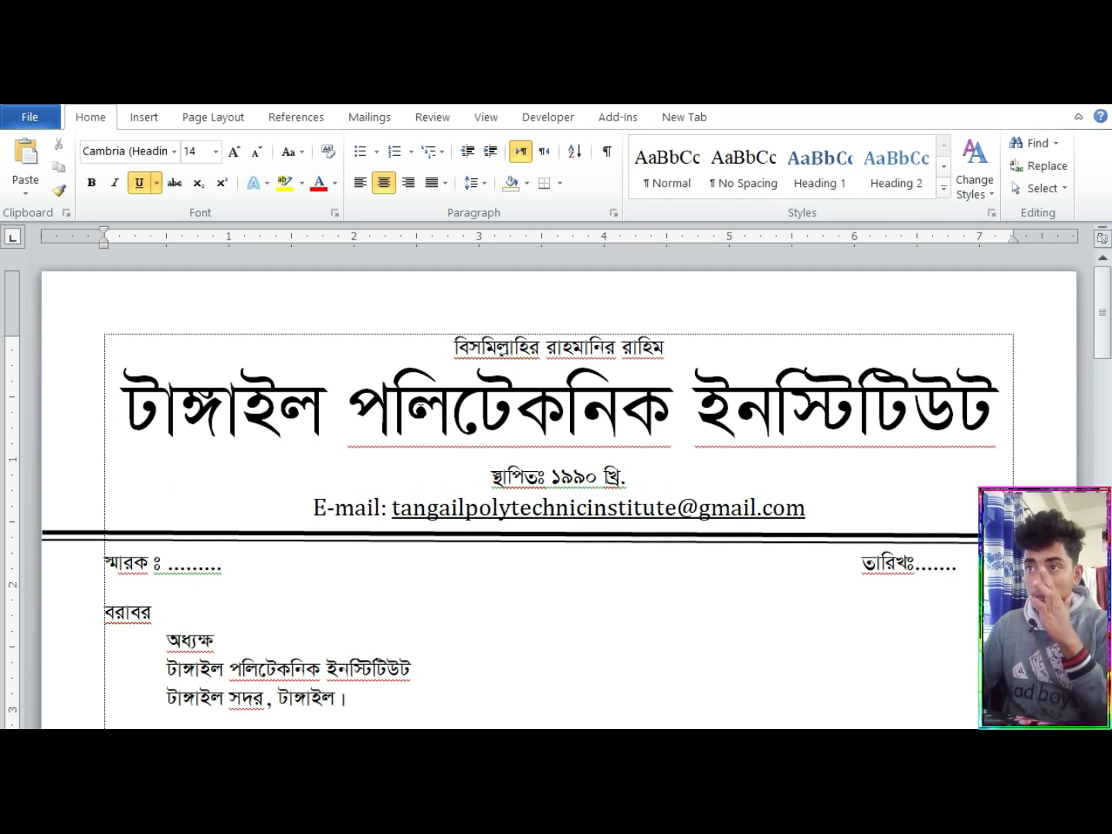
# Copy the four letterhead lines from the sample letter and paste them above the unformatted application
pyautogui.moveTo(383, 325); pyautogui.dragTo(814, 517)
pyautogui.rightClick(578, 392)
pyautogui.click(643, 435)
pyautogui.moveTo(1104, 325); pyautogui.dragTo(1109, 541)
pyautogui.click(117, 464)
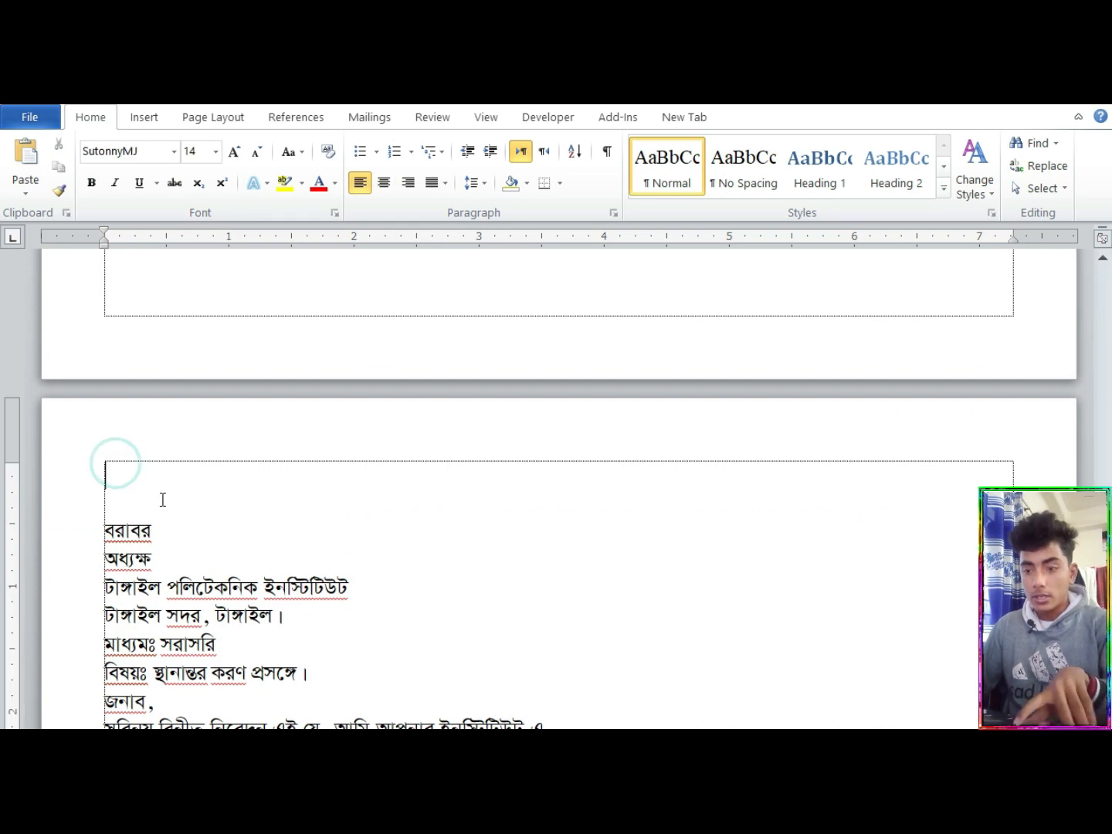
pyautogui.hotkey('ctrl', 'v')
# Reduce the font size of the pasted institute name to 46 and the establishment-year line to 10
pyautogui.moveTo(143, 532); pyautogui.dragTo(907, 593)
pyautogui.hotkey('ctrl', '[')
pyautogui.hotkey('ctrl', '[')
pyautogui.hotkey('ctrl', '[')
pyautogui.hotkey('ctrl', '[')
pyautogui.hotkey('ctrl', '[')
pyautogui.hotkey('ctrl', '[')
pyautogui.hotkey('ctrl', '[')
pyautogui.hotkey('ctrl', '[')
pyautogui.hotkey('ctrl', '[')
pyautogui.hotkey('ctrl', '[')
pyautogui.hotkey('ctrl', '[')
pyautogui.hotkey('ctrl', ']')
pyautogui.hotkey('ctrl', ']')
pyautogui.hotkey('ctrl', ']')
pyautogui.hotkey('ctrl', ']')
pyautogui.hotkey('ctrl', ']')
pyautogui.hotkey('ctrl', ']')
pyautogui.hotkey('ctrl', ']')
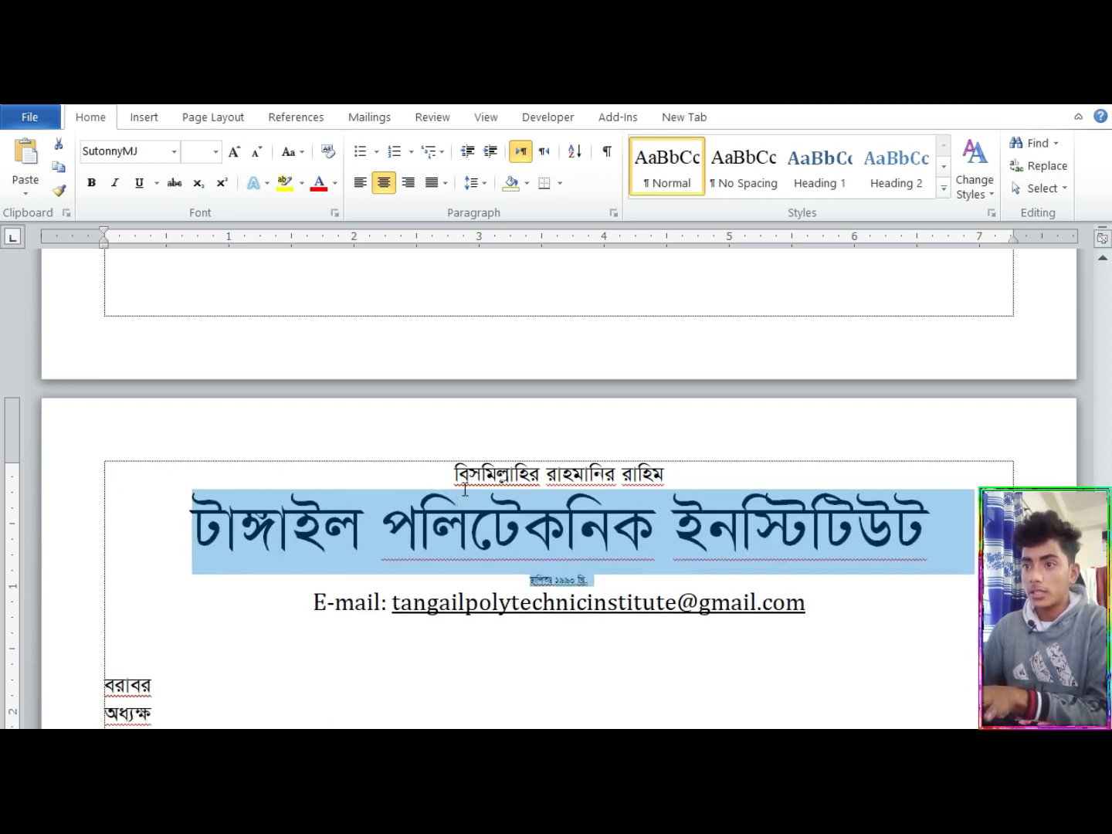
# Reduce the font size of the pasted institute name to 15
pyautogui.moveTo(626, 593); pyautogui.dragTo(472, 595)
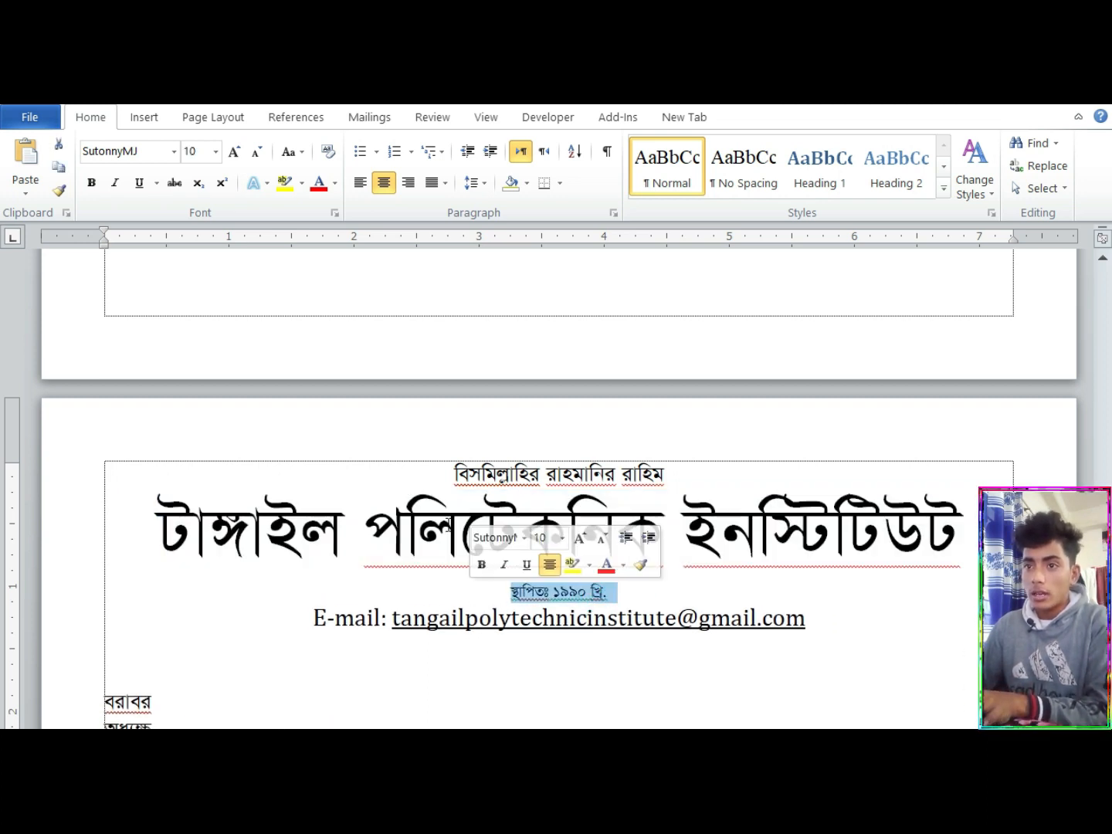
pyautogui.click(258, 488)
pyautogui.click(109, 519)
pyautogui.moveTo(581, 584); pyautogui.dragTo(944, 528)
pyautogui.write('[')
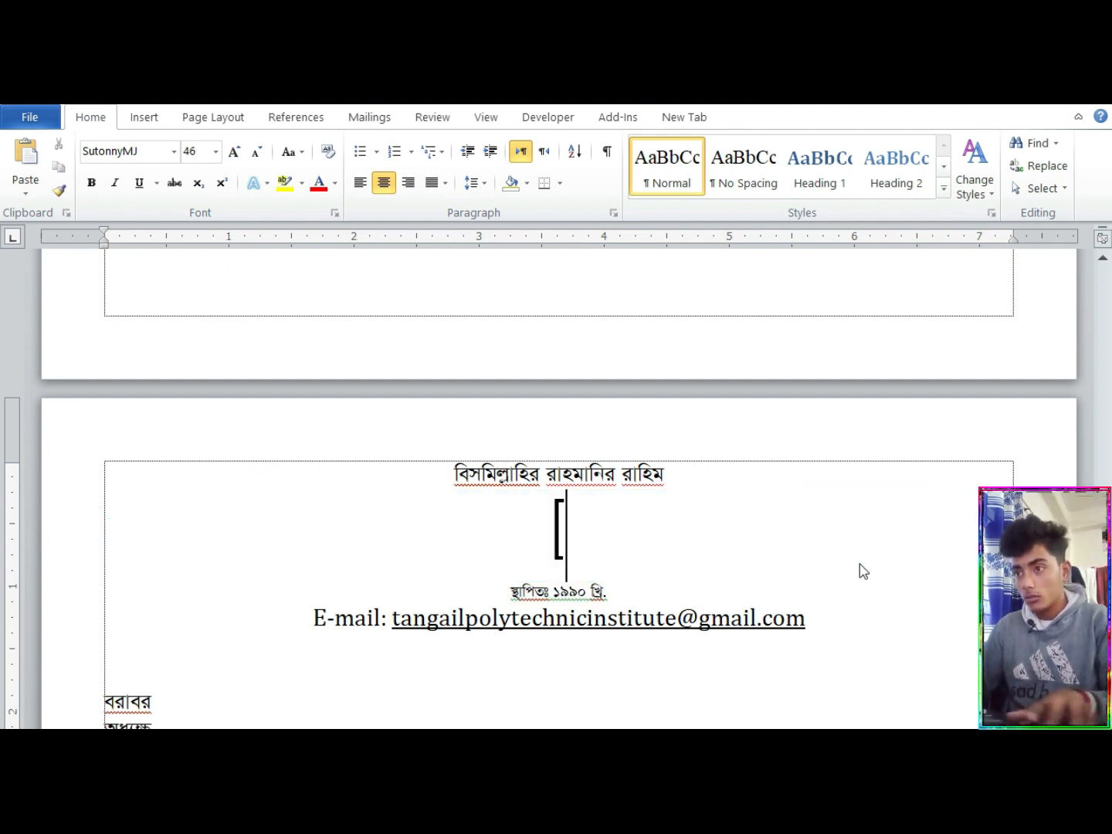
pyautogui.hotkey('ctrl', 'z')
pyautogui.hotkey('ctrl', '[')
pyautogui.hotkey('ctrl', '[')
pyautogui.hotkey('ctrl', '[')
pyautogui.hotkey('ctrl', '[')
pyautogui.hotkey('ctrl', '[')
pyautogui.hotkey('ctrl', '[')
pyautogui.hotkey('ctrl', '[')
pyautogui.hotkey('ctrl', '[')
pyautogui.hotkey('ctrl', '[')
pyautogui.hotkey('ctrl', '[')
pyautogui.hotkey('ctrl', '[')
pyautogui.hotkey('ctrl', '[')
pyautogui.hotkey('ctrl', '[')
pyautogui.hotkey('ctrl', '[')
pyautogui.hotkey('ctrl', '[')
pyautogui.hotkey('ctrl', '[')
pyautogui.hotkey('ctrl', '[')
pyautogui.hotkey('ctrl', '[')
pyautogui.hotkey('ctrl', '[')
pyautogui.hotkey('ctrl', '[')
pyautogui.hotkey('ctrl', '[')
pyautogui.hotkey('ctrl', '[')
pyautogui.hotkey('ctrl', '[')
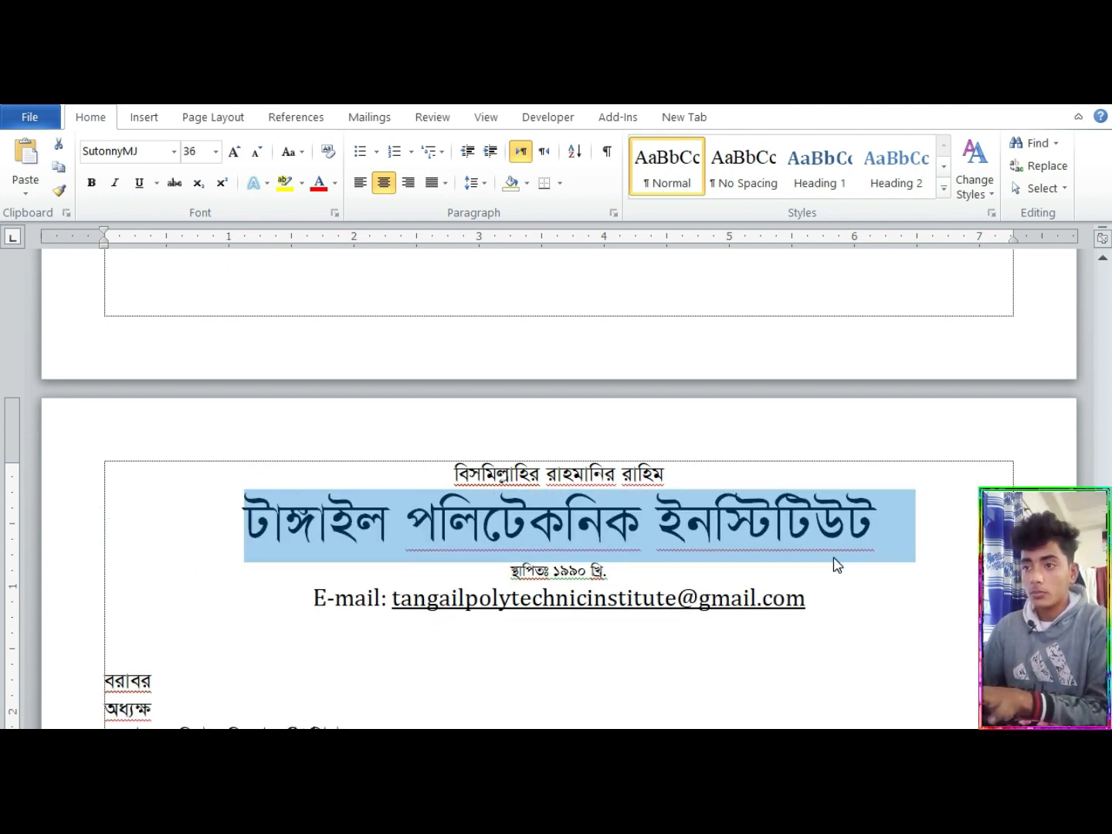
# Left-align each of the four pasted letterhead lines
pyautogui.click(447, 481)
pyautogui.hotkey('ctrl', 'l')
pyautogui.click(406, 502)
pyautogui.hotkey('ctrl', 'l')
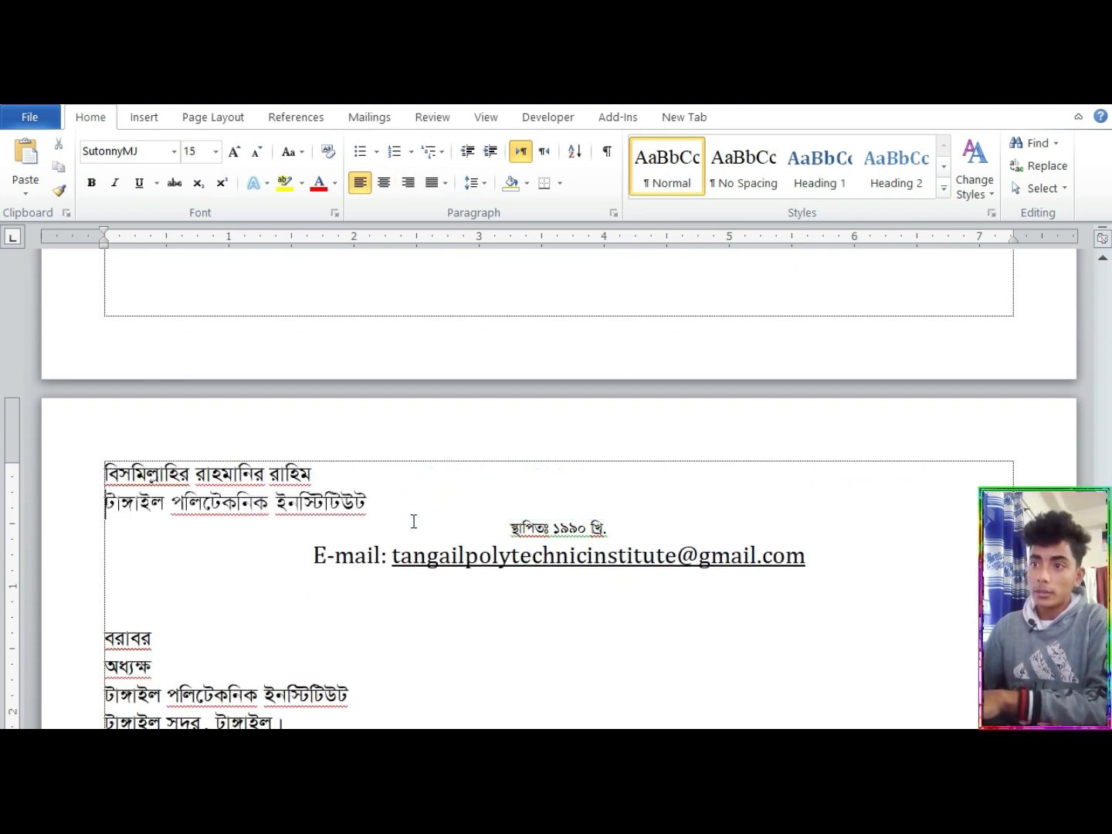
pyautogui.click(504, 527)
pyautogui.hotkey('ctrl', 'l')
pyautogui.click(312, 554)
pyautogui.hotkey('ctrl', 'l')
# Center all four lines of the pasted letterhead
pyautogui.moveTo(644, 572); pyautogui.dragTo(126, 468)
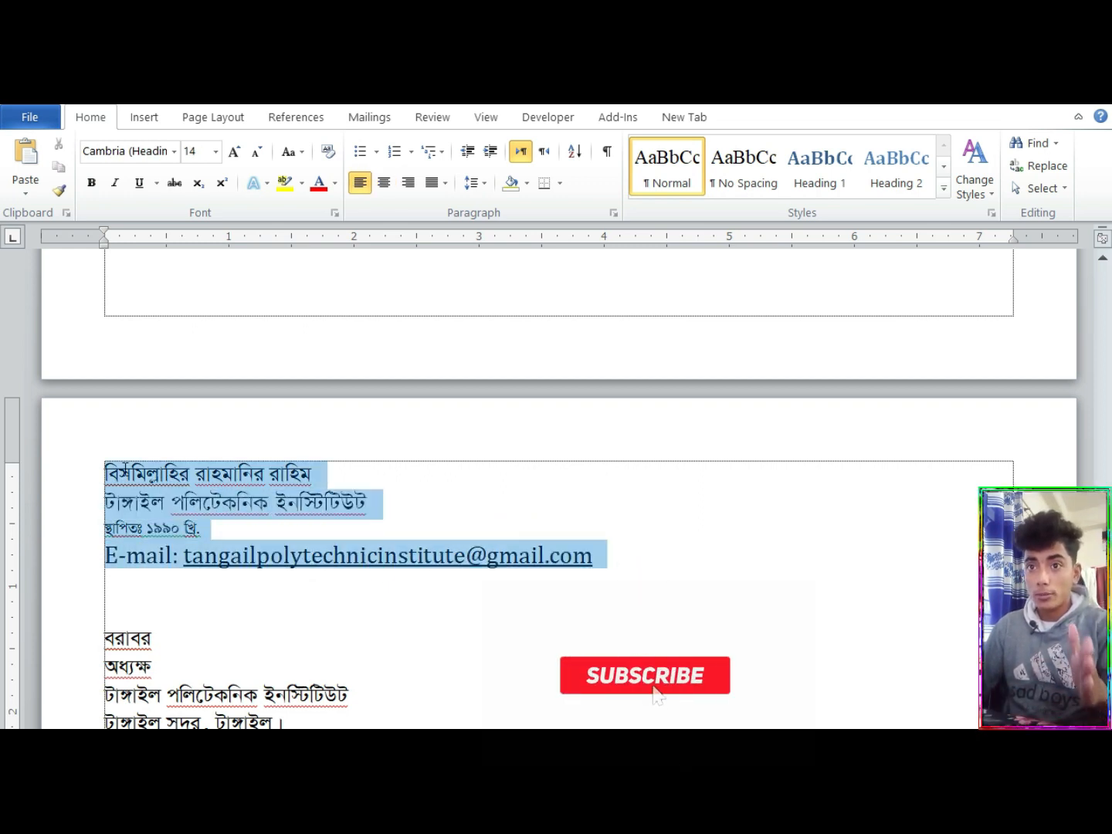
pyautogui.click(391, 193)
pyautogui.click(546, 509)
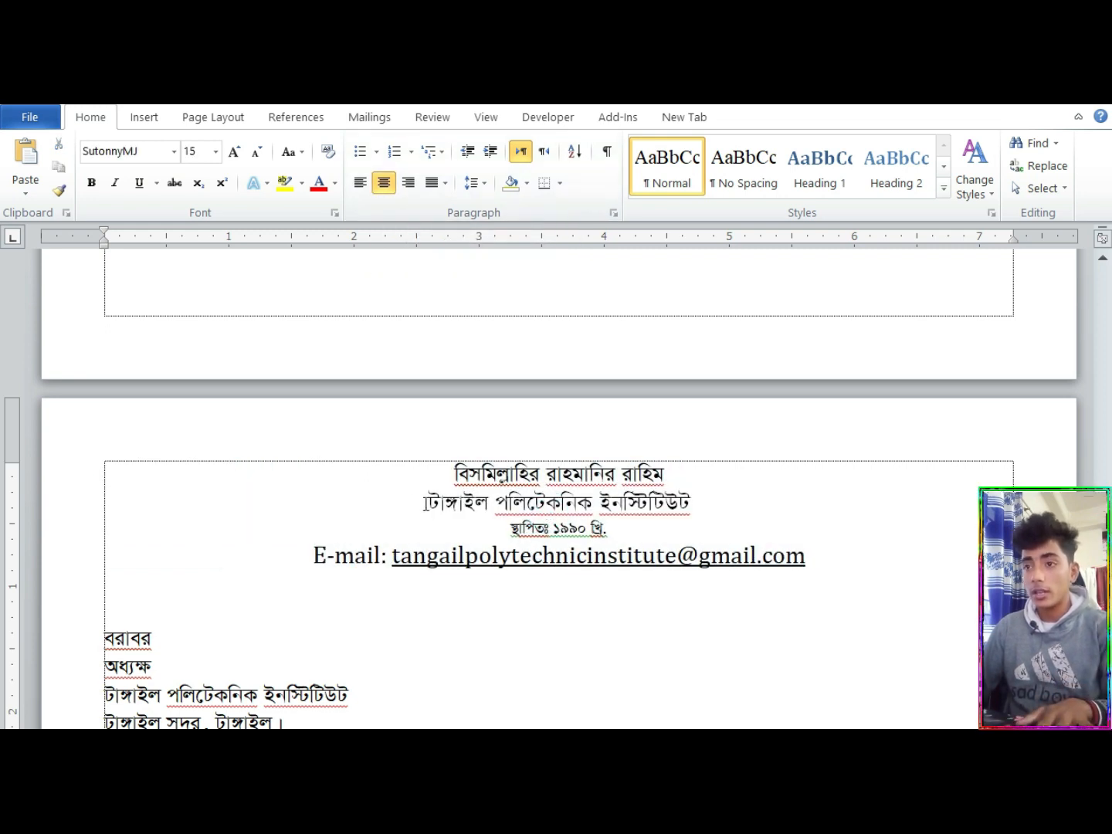
# Enlarge the institute name in the pasted letterhead to font size 50
pyautogui.moveTo(428, 503); pyautogui.dragTo(701, 514)
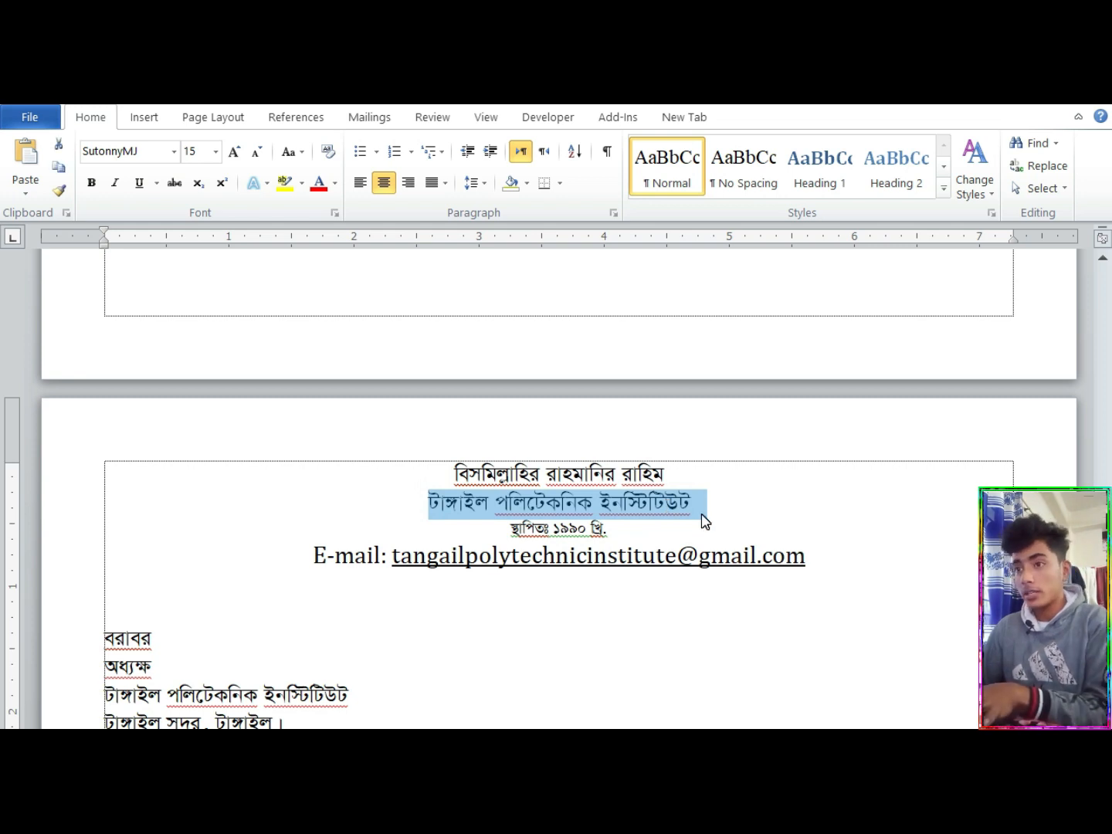
pyautogui.hotkey('ctrl', ']')
pyautogui.hotkey('ctrl', ']')
pyautogui.hotkey('ctrl', ']')
pyautogui.hotkey('ctrl', ']')
pyautogui.hotkey('ctrl', ']')
pyautogui.hotkey('ctrl', ']')
pyautogui.hotkey('ctrl', ']')
pyautogui.hotkey('ctrl', ']')
pyautogui.hotkey('ctrl', ']')
pyautogui.hotkey('ctrl', ']')
pyautogui.hotkey('ctrl', ']')
pyautogui.hotkey('ctrl', ']')
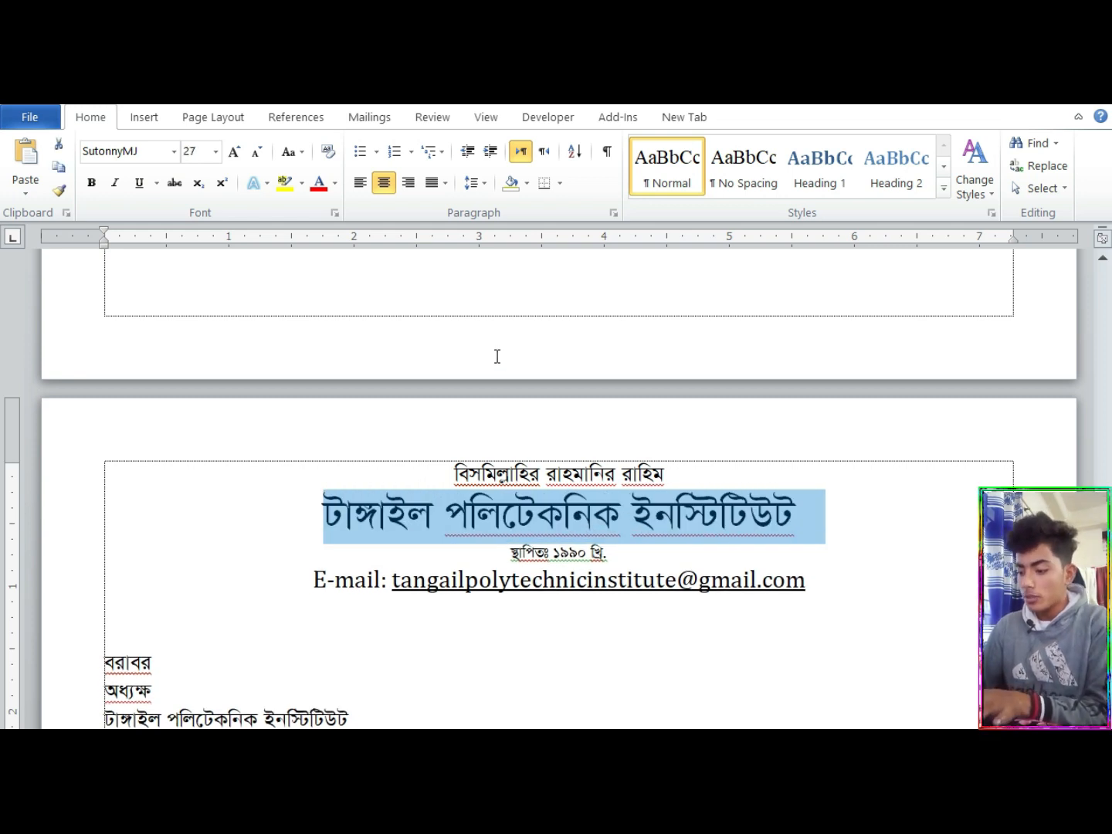
pyautogui.hotkey('ctrl', ']')
pyautogui.hotkey('ctrl', ']')
pyautogui.hotkey('ctrl', ']')
pyautogui.hotkey('ctrl', ']')
pyautogui.hotkey('ctrl', ']')
pyautogui.hotkey('ctrl', ']')
pyautogui.hotkey('ctrl', ']')
pyautogui.hotkey('ctrl', ']')
pyautogui.hotkey('ctrl', ']')
pyautogui.hotkey('ctrl', ']')
pyautogui.hotkey('ctrl', ']')
pyautogui.hotkey('ctrl', ']')
pyautogui.hotkey('ctrl', ']')
pyautogui.hotkey('ctrl', ']')
pyautogui.hotkey('ctrl', ']')
pyautogui.hotkey('ctrl', ']')
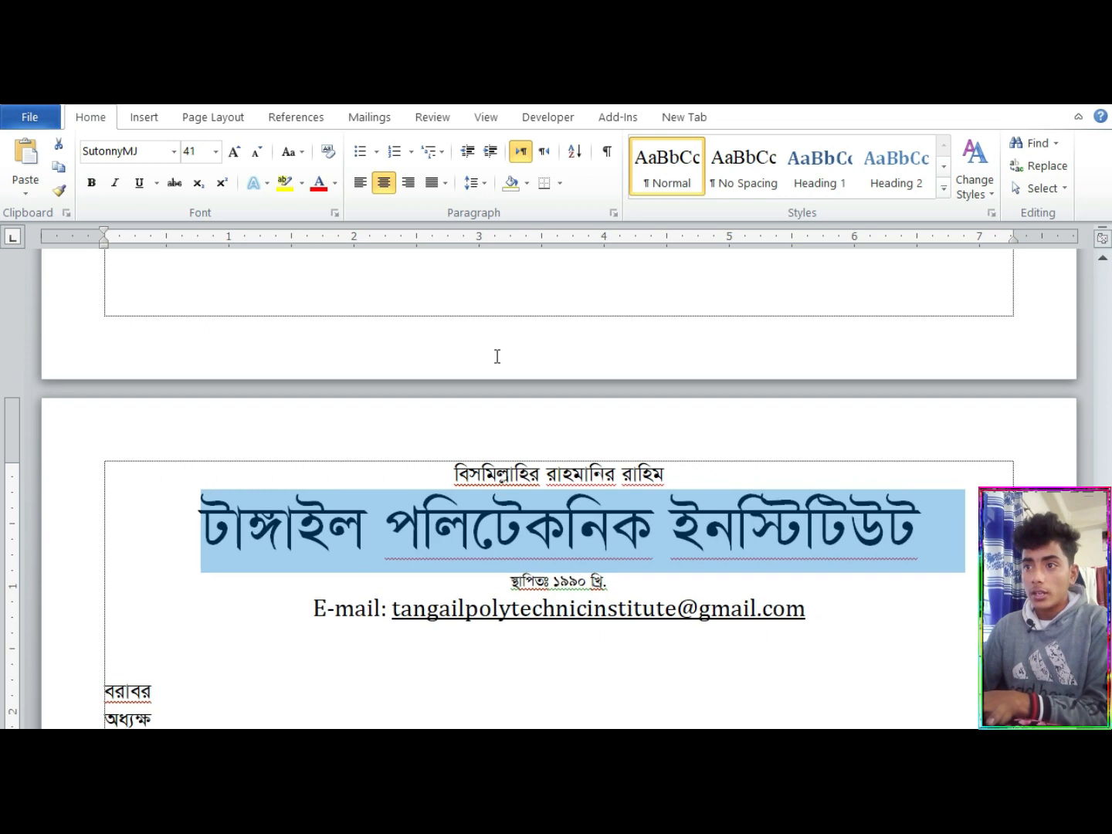
pyautogui.hotkey('ctrl', ']')
pyautogui.hotkey('ctrl', ']')
pyautogui.hotkey('ctrl', ']')
pyautogui.hotkey('ctrl', ']')
pyautogui.hotkey('ctrl', ']')
pyautogui.hotkey('ctrl', ']')
pyautogui.hotkey('ctrl', ']')
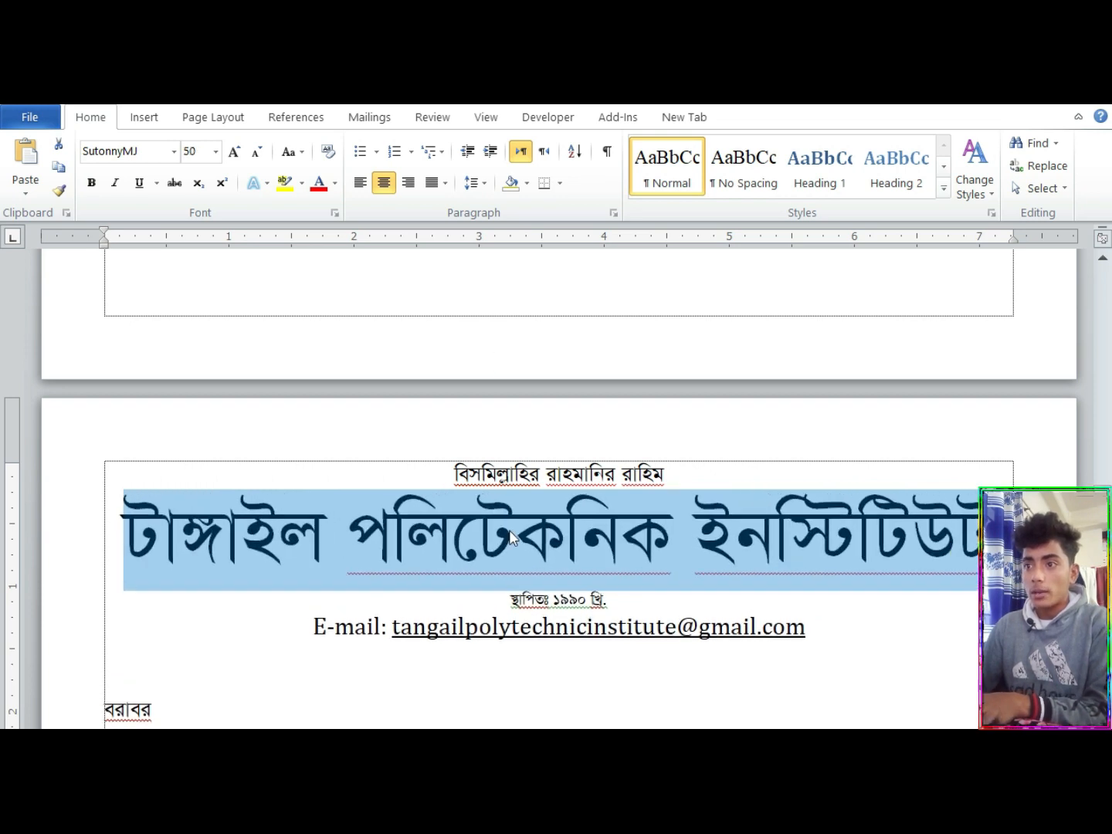
pyautogui.click(525, 583)
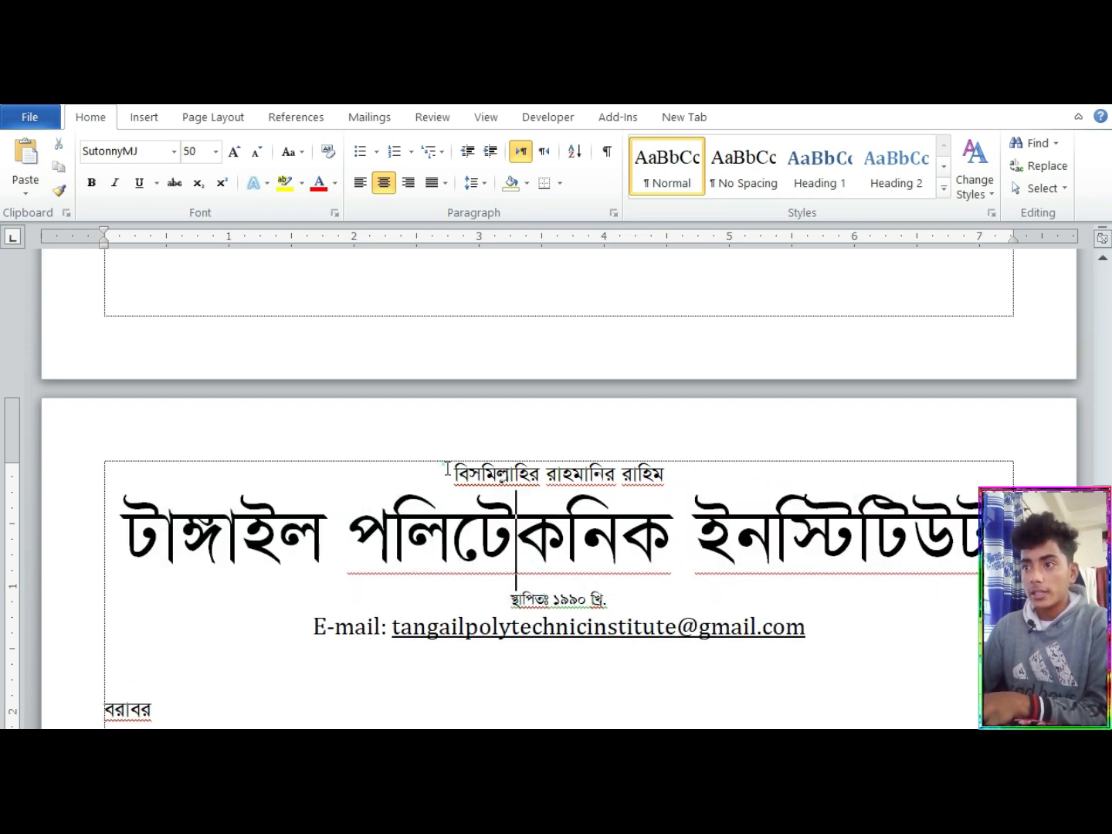
# Insert a blank line above the establishment-year line and another above the e-mail line
pyautogui.moveTo(444, 462); pyautogui.dragTo(745, 625)
pyautogui.click(613, 568)
pyautogui.click(472, 591)
pyautogui.press('Return')
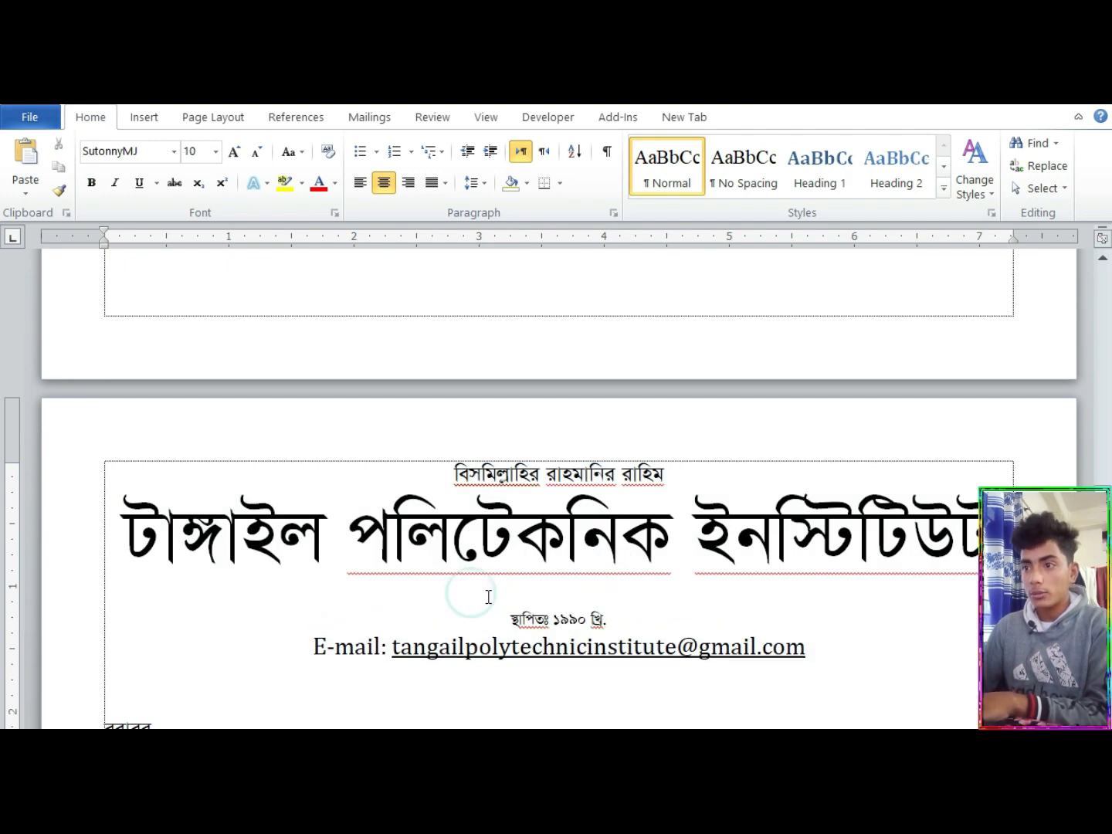
pyautogui.click(656, 621)
pyautogui.press('Return')
pyautogui.click(807, 671)
# Set the line spacing of the whole pasted letterhead to Single in the paragraph settings
pyautogui.moveTo(793, 669); pyautogui.dragTo(90, 463)
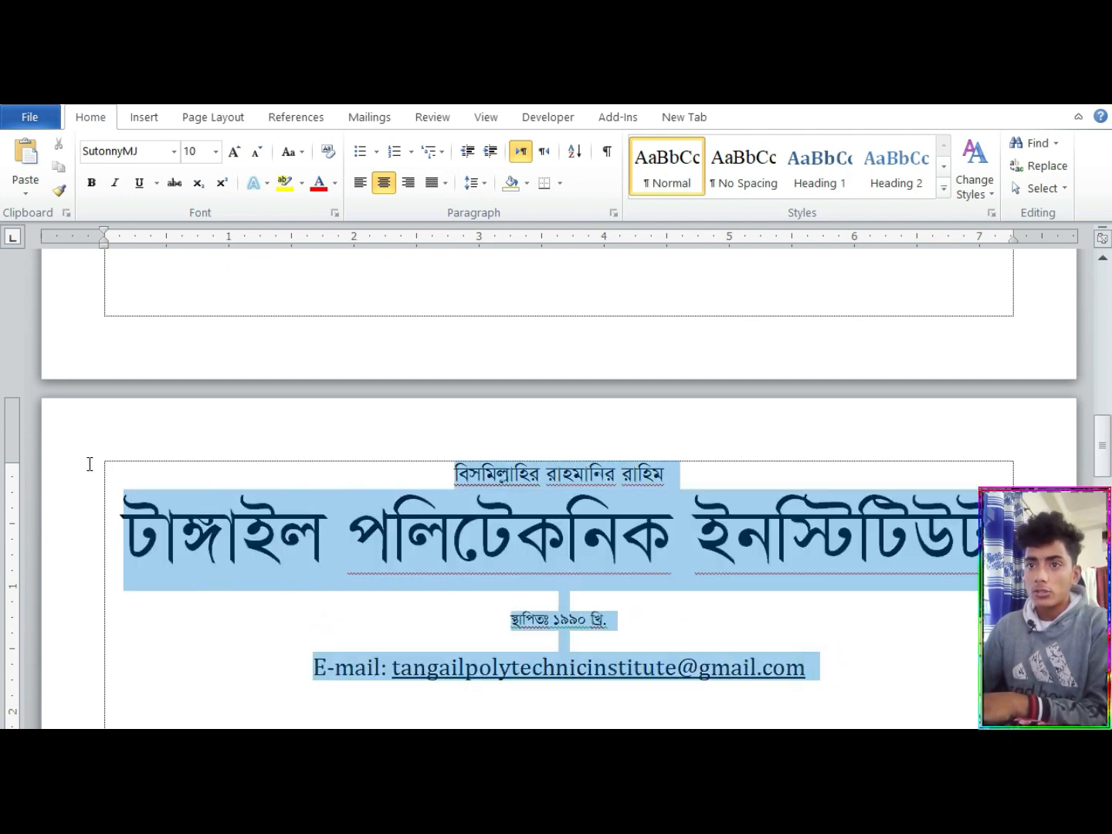
pyautogui.rightClick(532, 561)
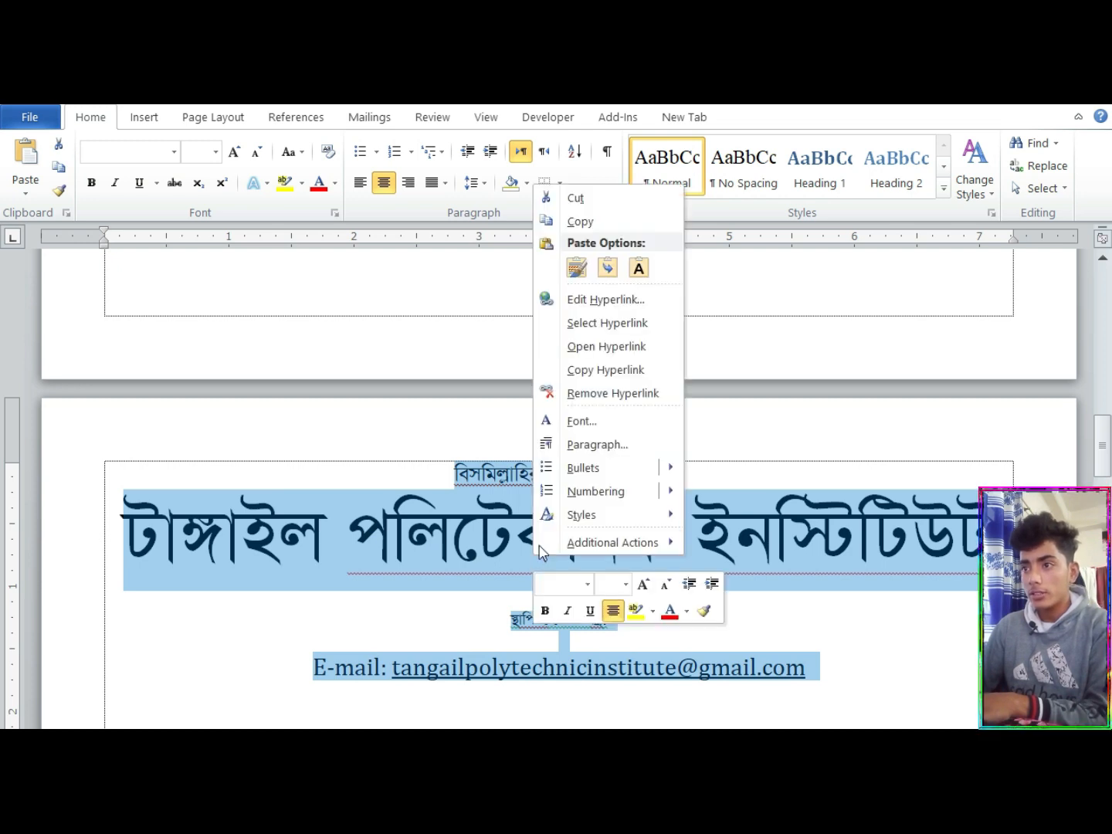
pyautogui.click(614, 445)
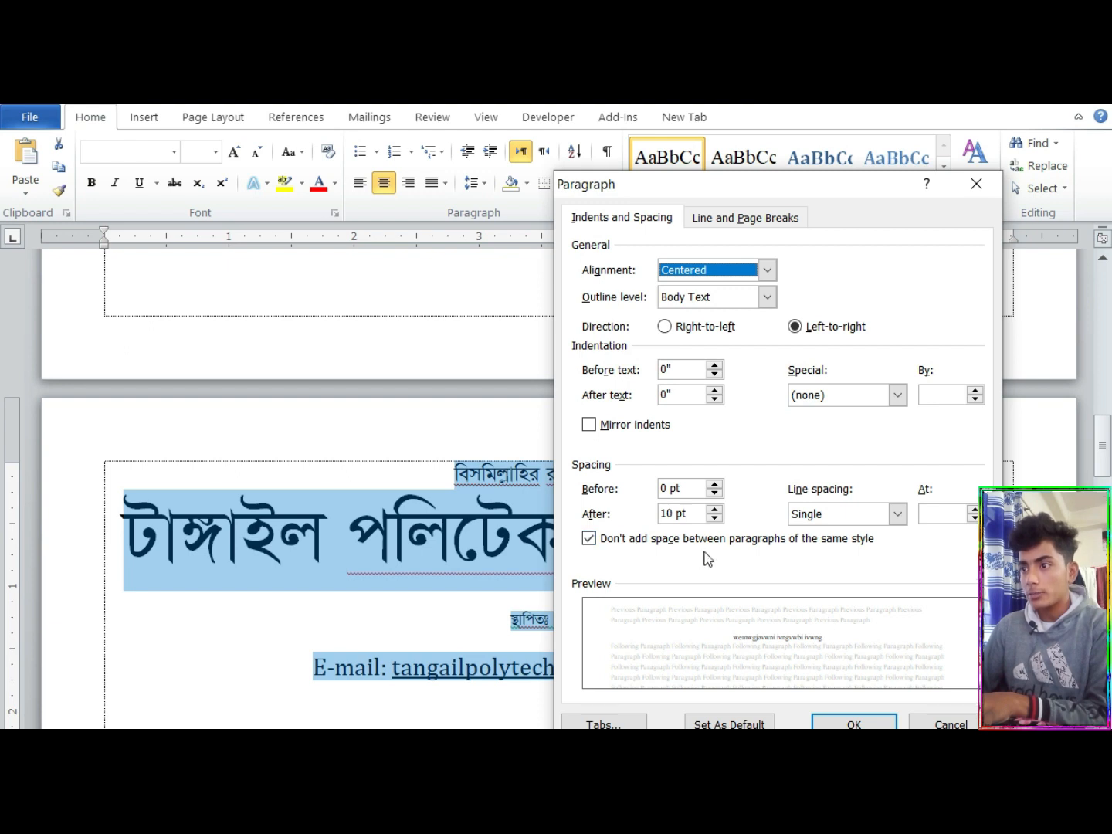
pyautogui.click(897, 512)
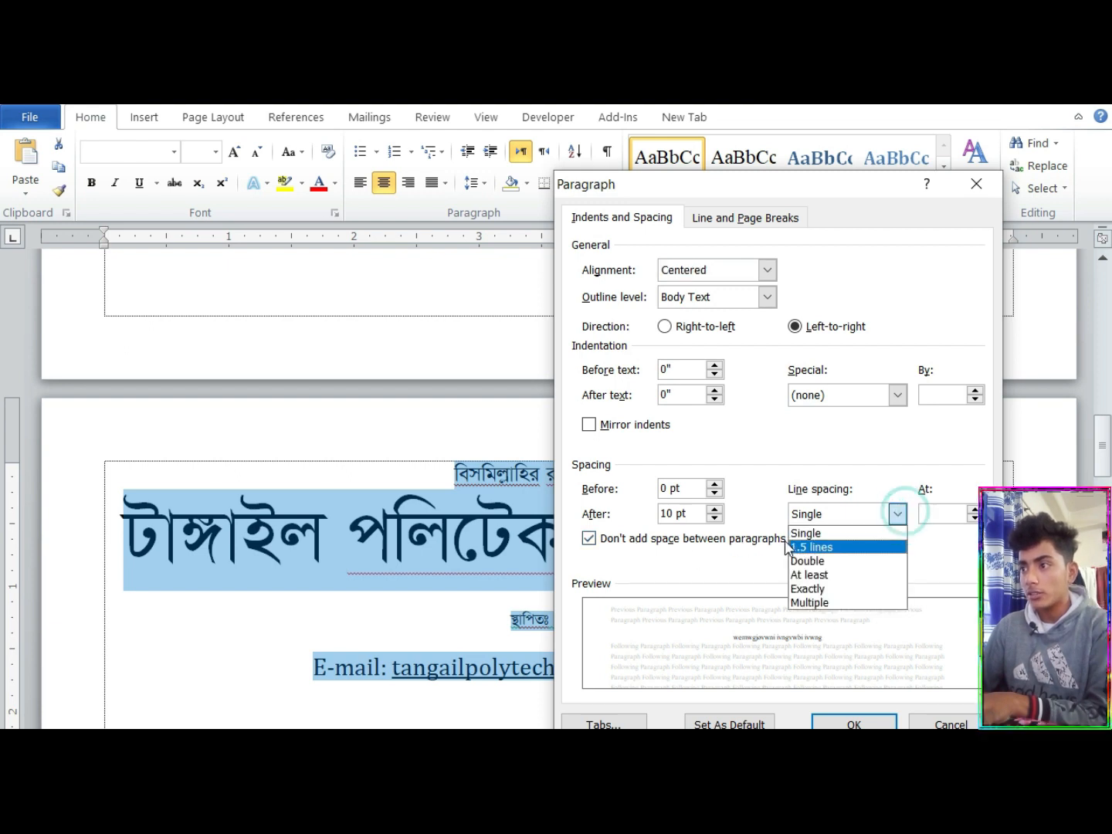
pyautogui.click(793, 536)
pyautogui.click(853, 723)
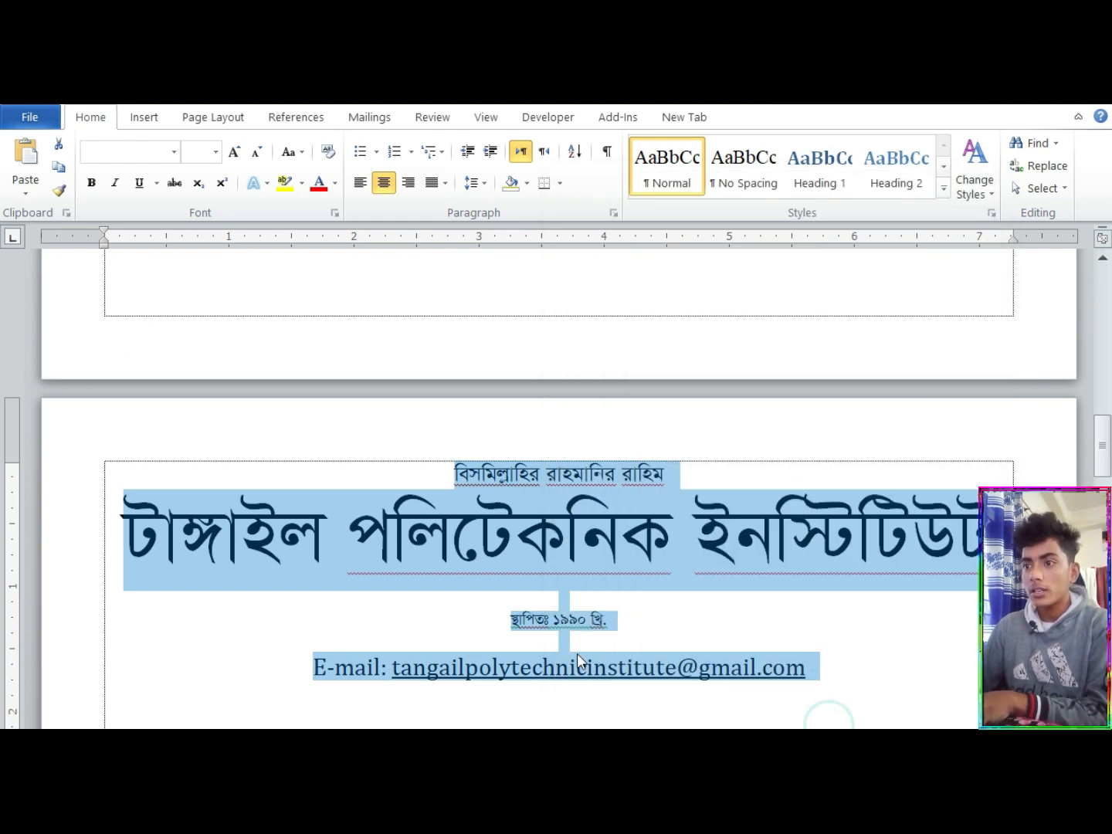
pyautogui.click(486, 656)
# Remove the blank lines above the establishment-year and e-mail lines and center both lines
pyautogui.click(489, 617)
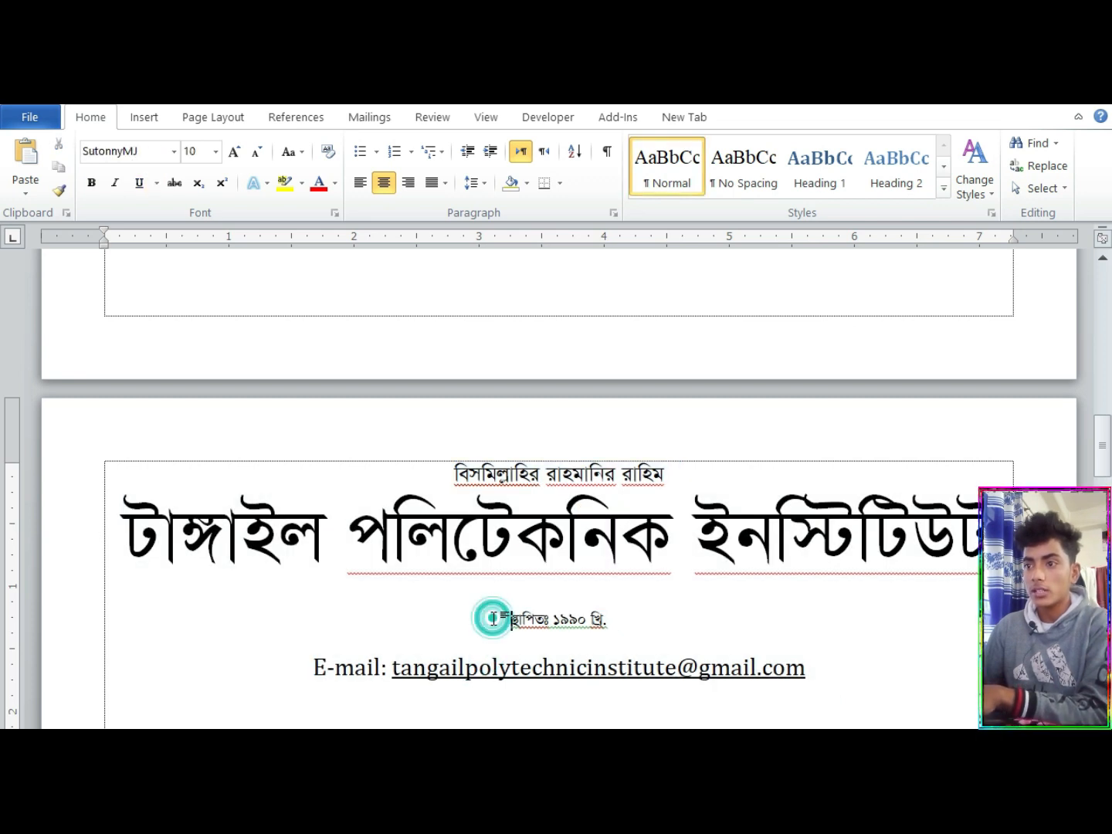
pyautogui.hotkey('ctrl', 'l')
pyautogui.press('BackSpace')
pyautogui.press('BackSpace')
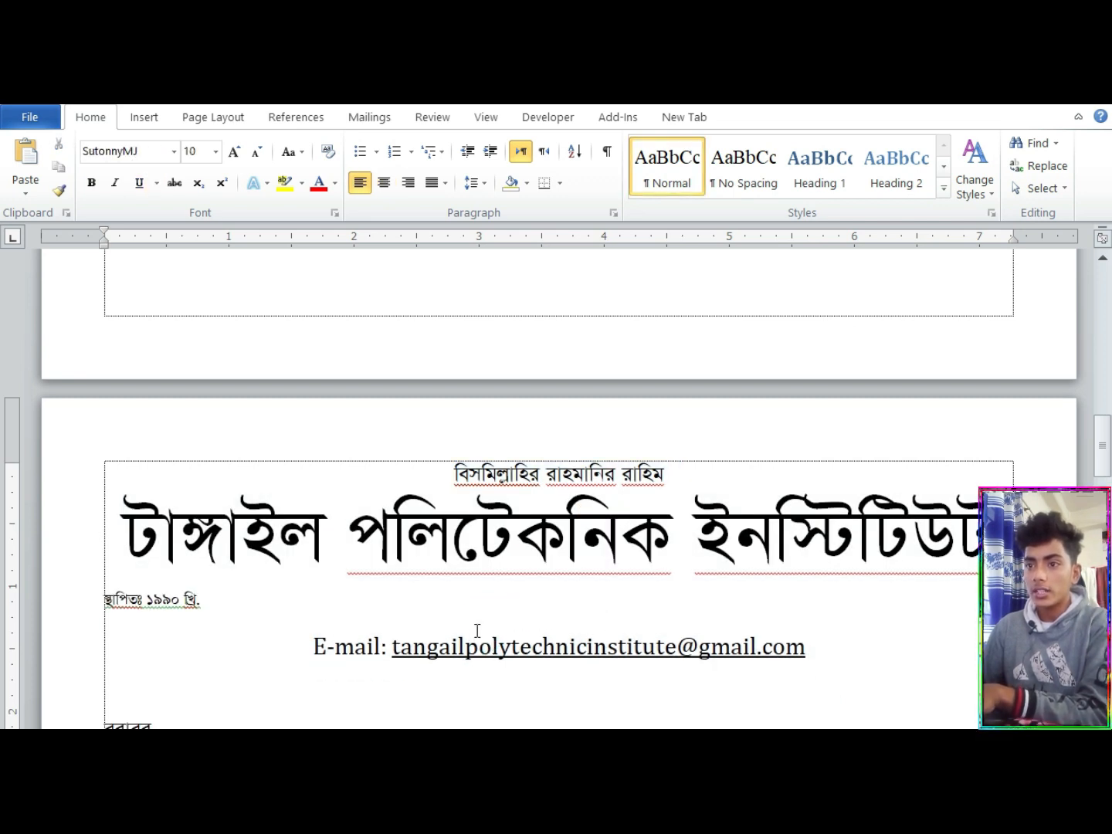
pyautogui.hotkey('ctrl', 'z')
pyautogui.click(288, 650)
pyautogui.press('BackSpace')
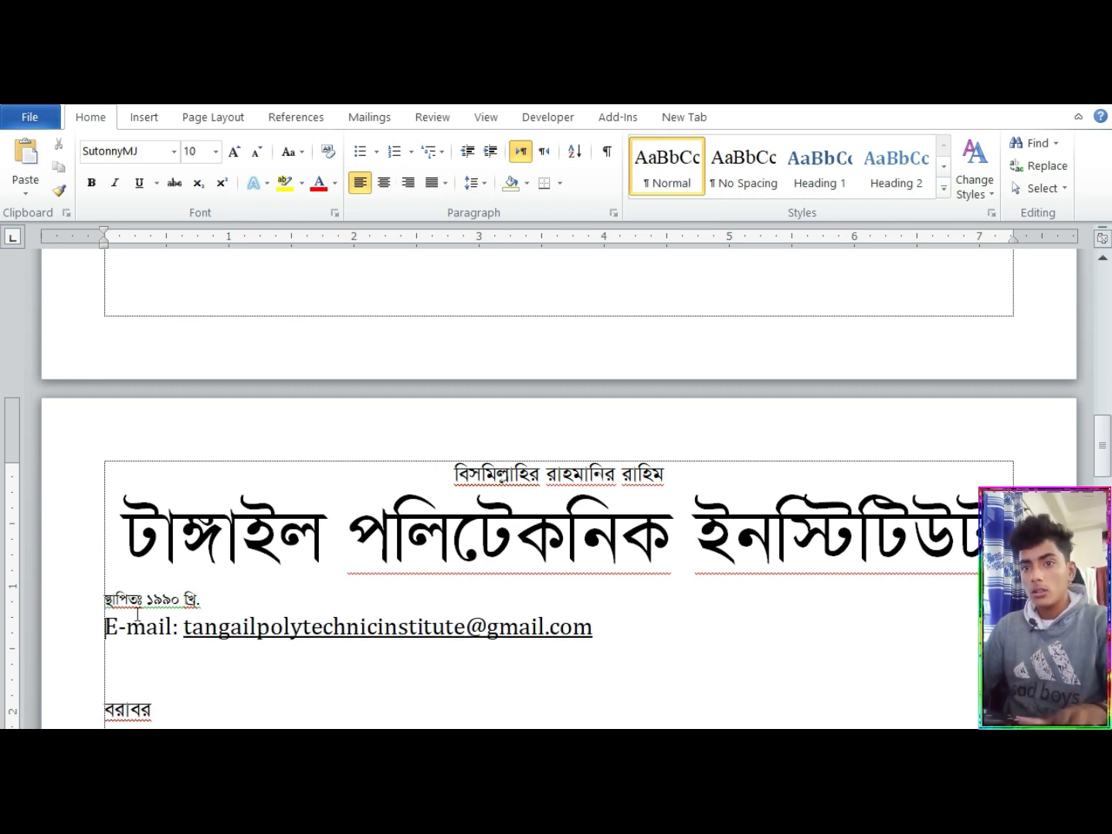
pyautogui.moveTo(62, 601); pyautogui.dragTo(470, 679)
pyautogui.hotkey('ctrl', 'e')
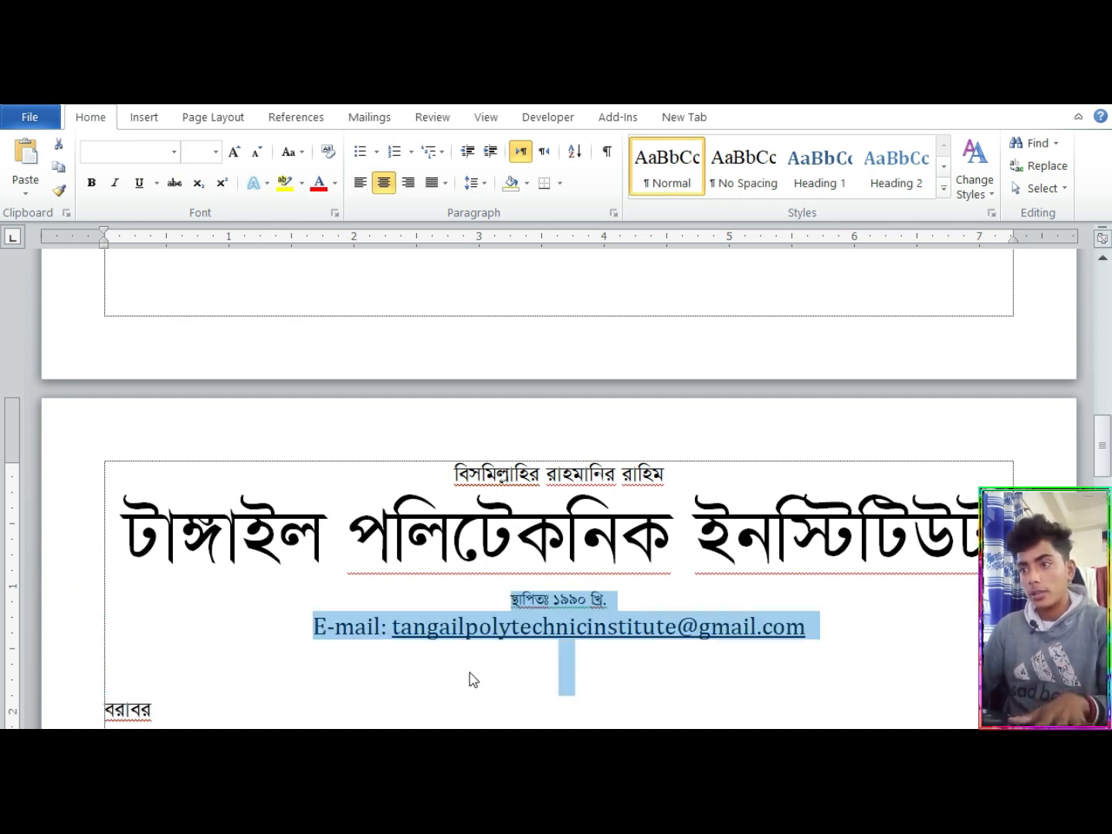
pyautogui.click(720, 629)
pyautogui.moveTo(1102, 437); pyautogui.dragTo(1106, 315)
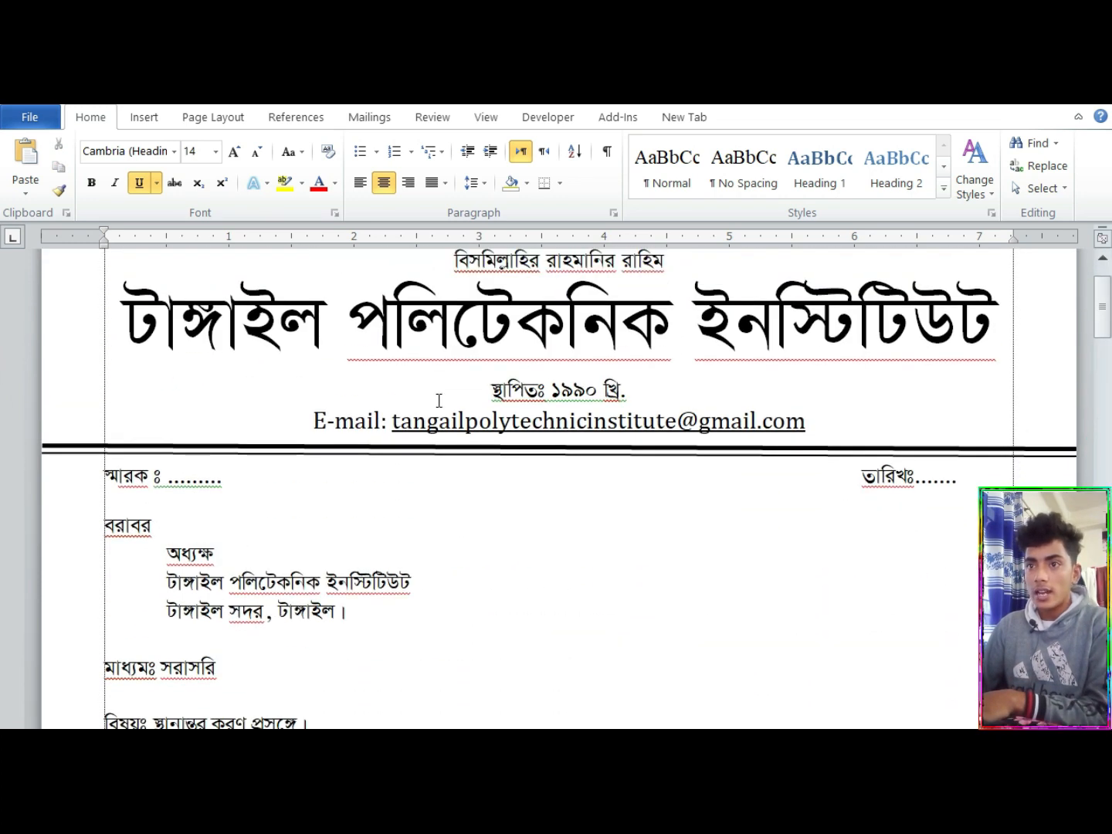
# Draw a straight horizontal line about 8.25" wide across the page below the e-mail line of the pasted letterhead
pyautogui.click(292, 449)
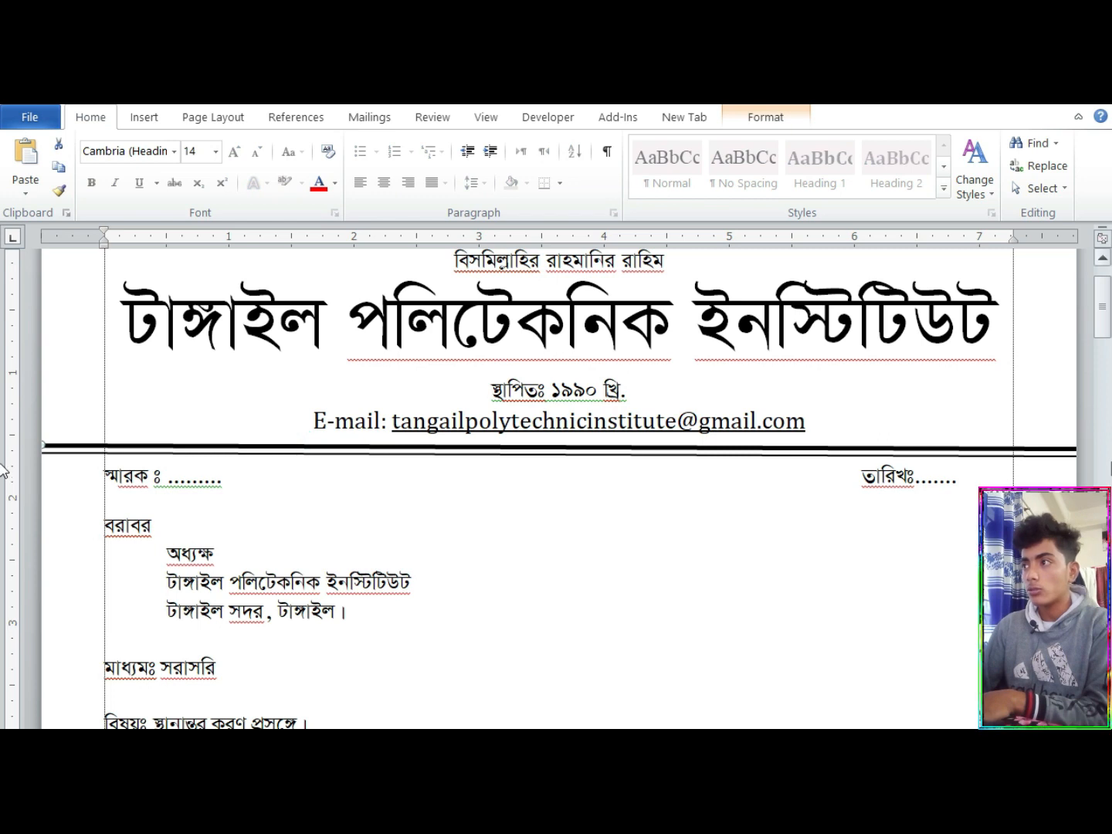
pyautogui.moveTo(1102, 306); pyautogui.dragTo(1106, 462)
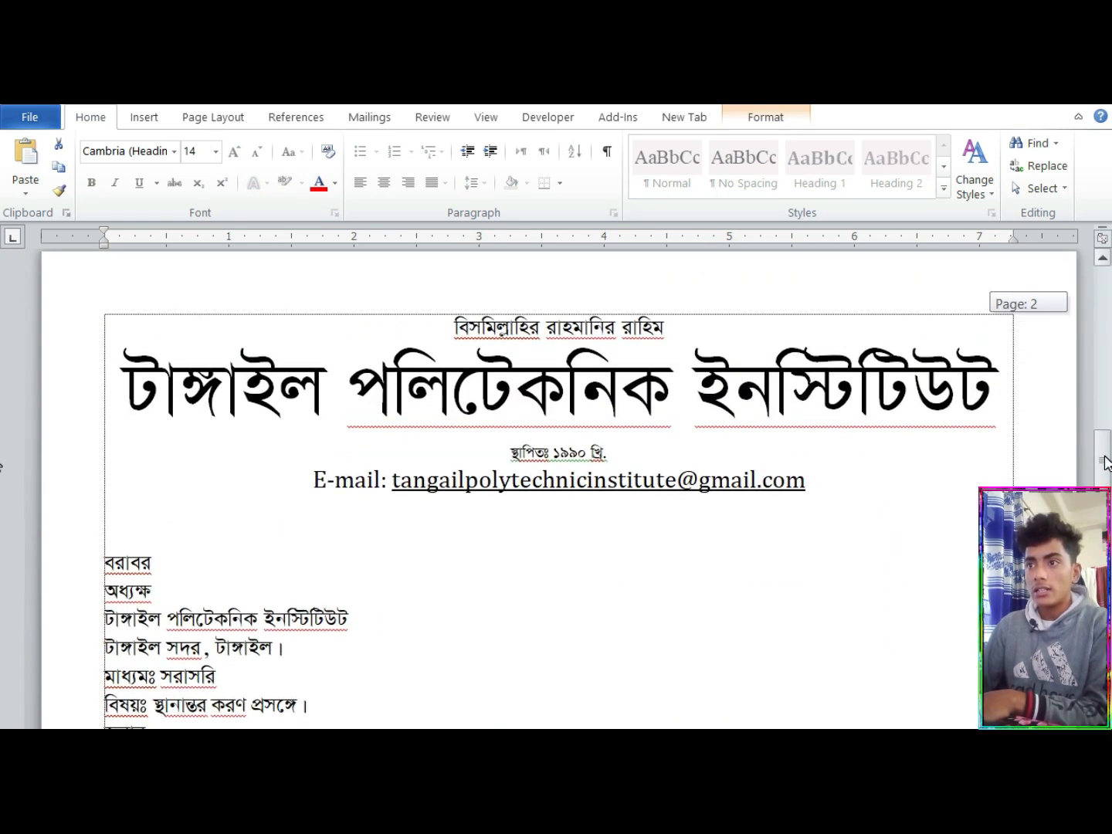
pyautogui.click(141, 116)
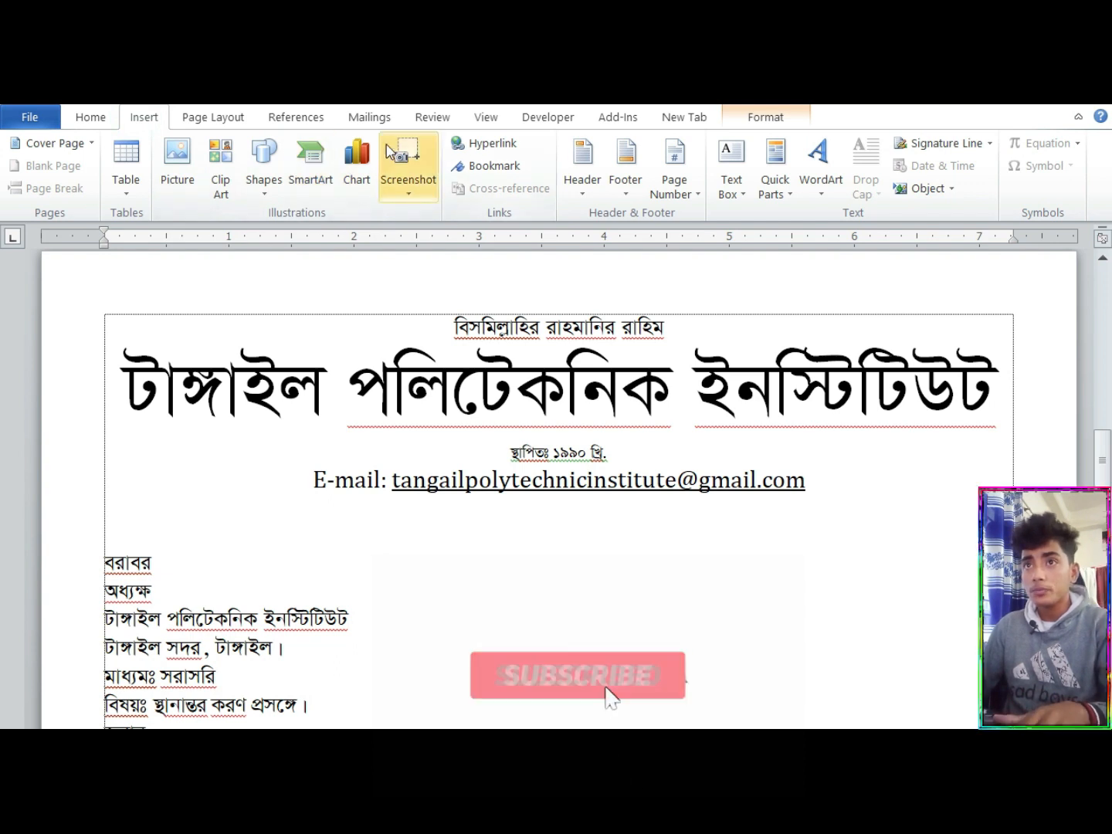
pyautogui.click(265, 183)
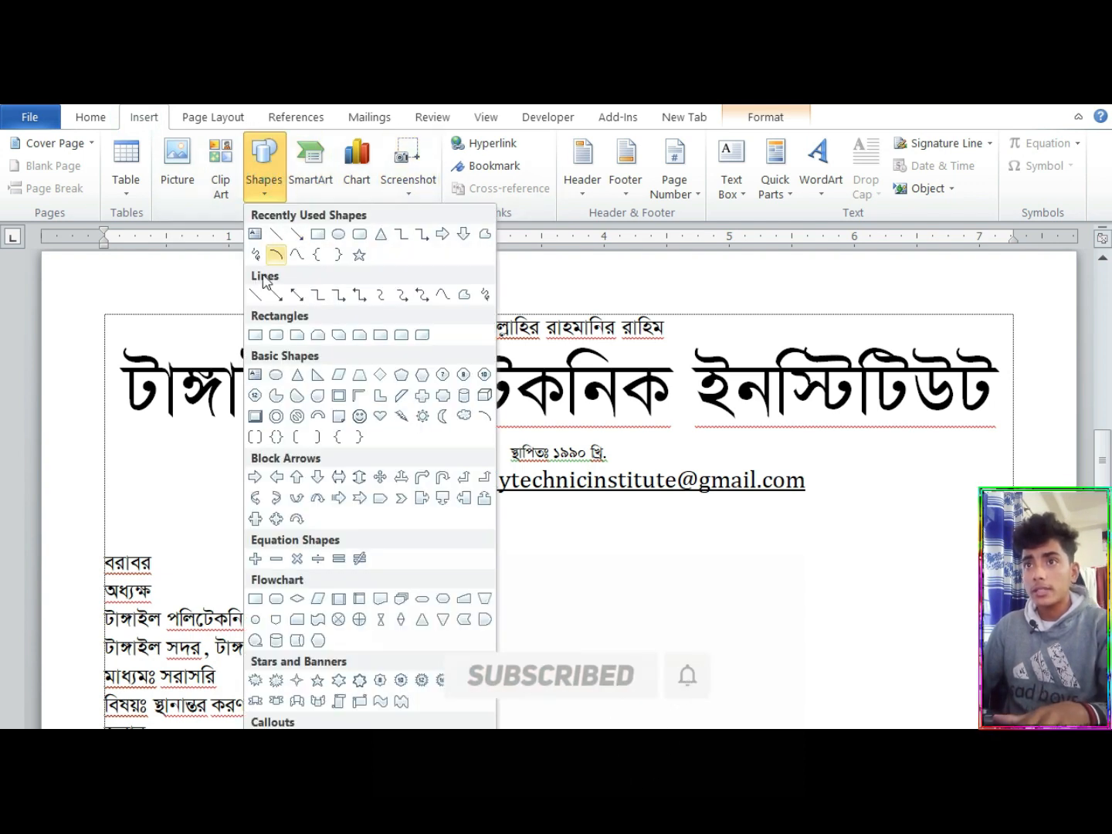
pyautogui.click(276, 234)
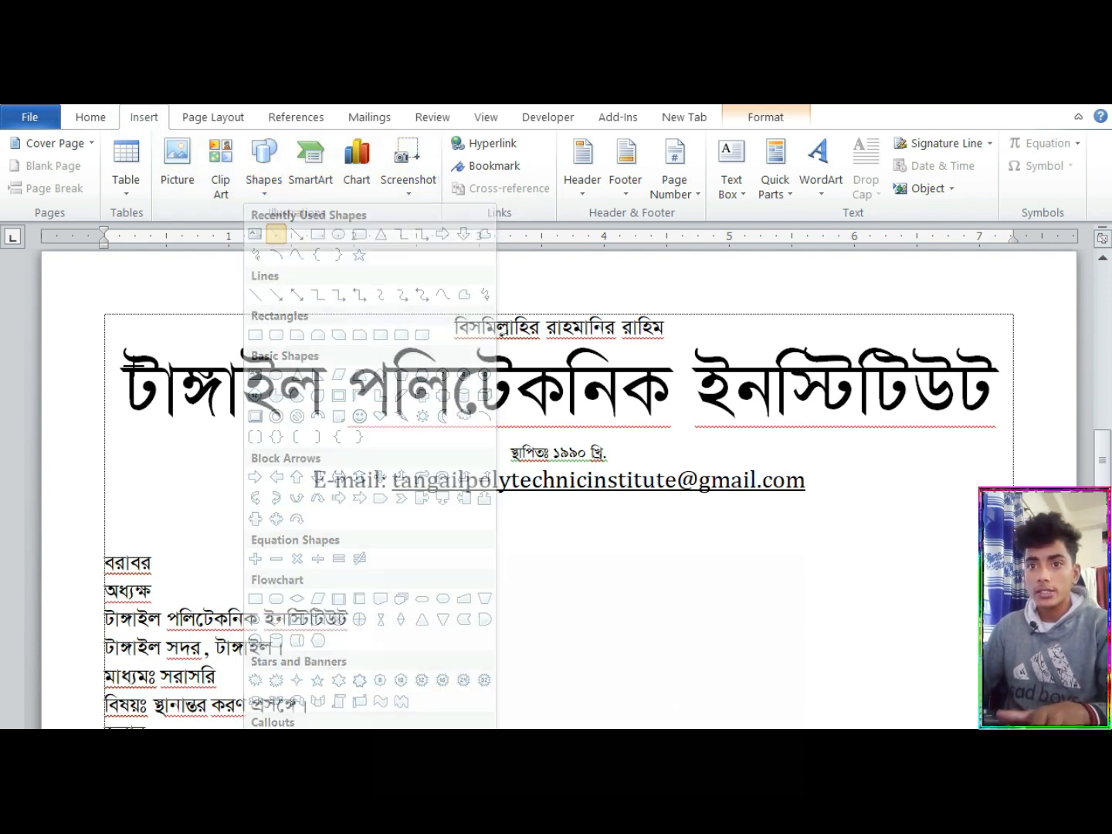
pyautogui.moveTo(46, 511)
pyautogui.mouseDown()
pyautogui.moveTo(579, 501)
pyautogui.moveTo(1004, 511)
pyautogui.mouseUp()
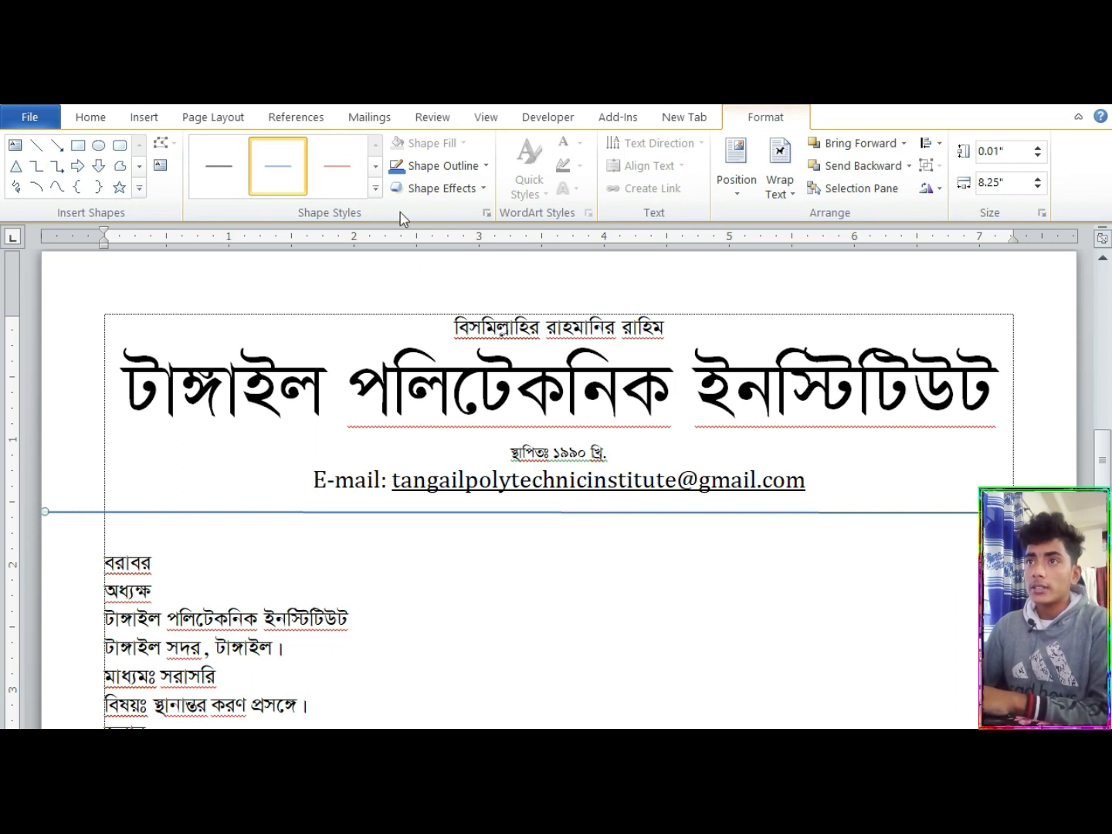
# Set the new line's outline weight to 2¼ pt and its color to black
pyautogui.click(473, 176)
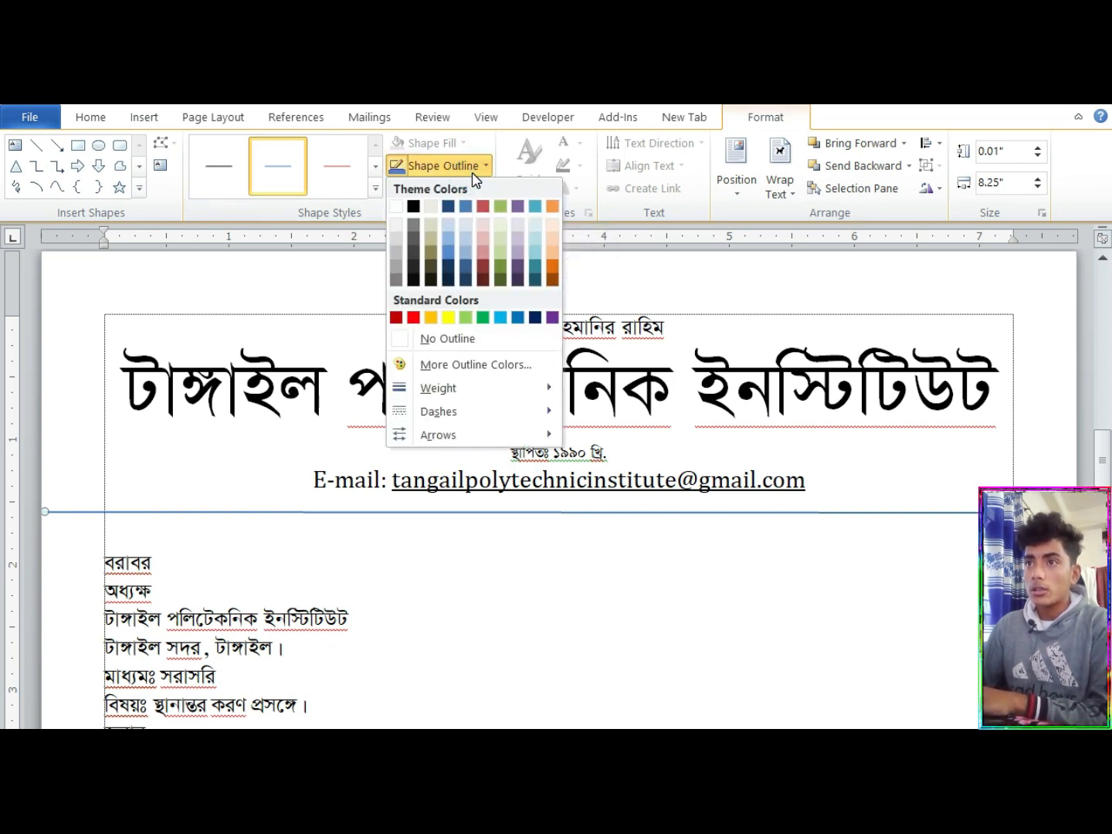
pyautogui.moveTo(464, 391)
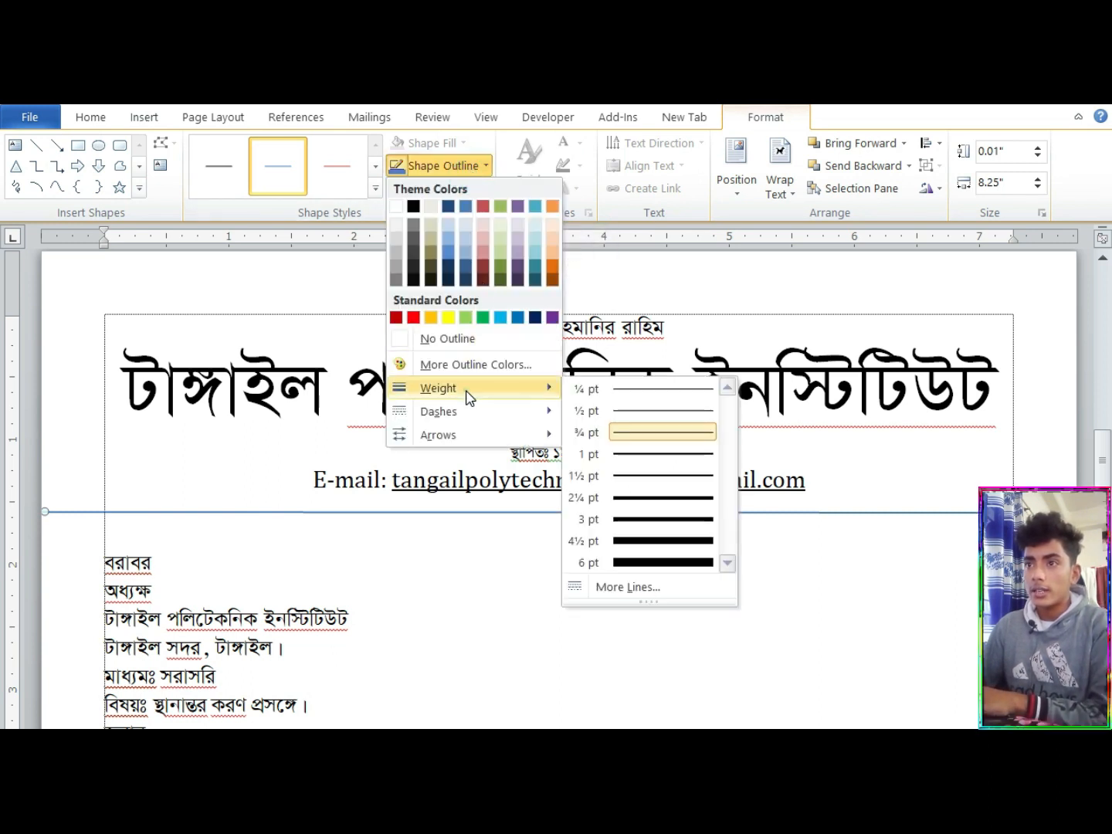
pyautogui.click(685, 502)
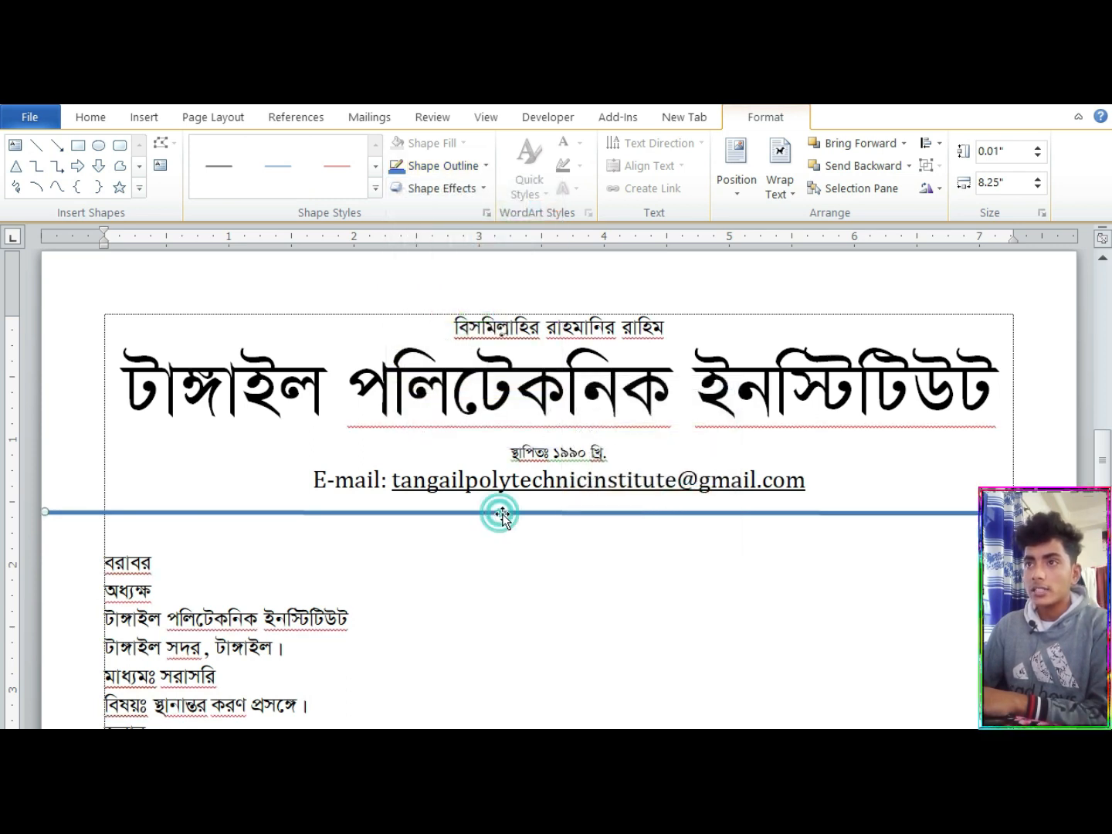
pyautogui.click(437, 165)
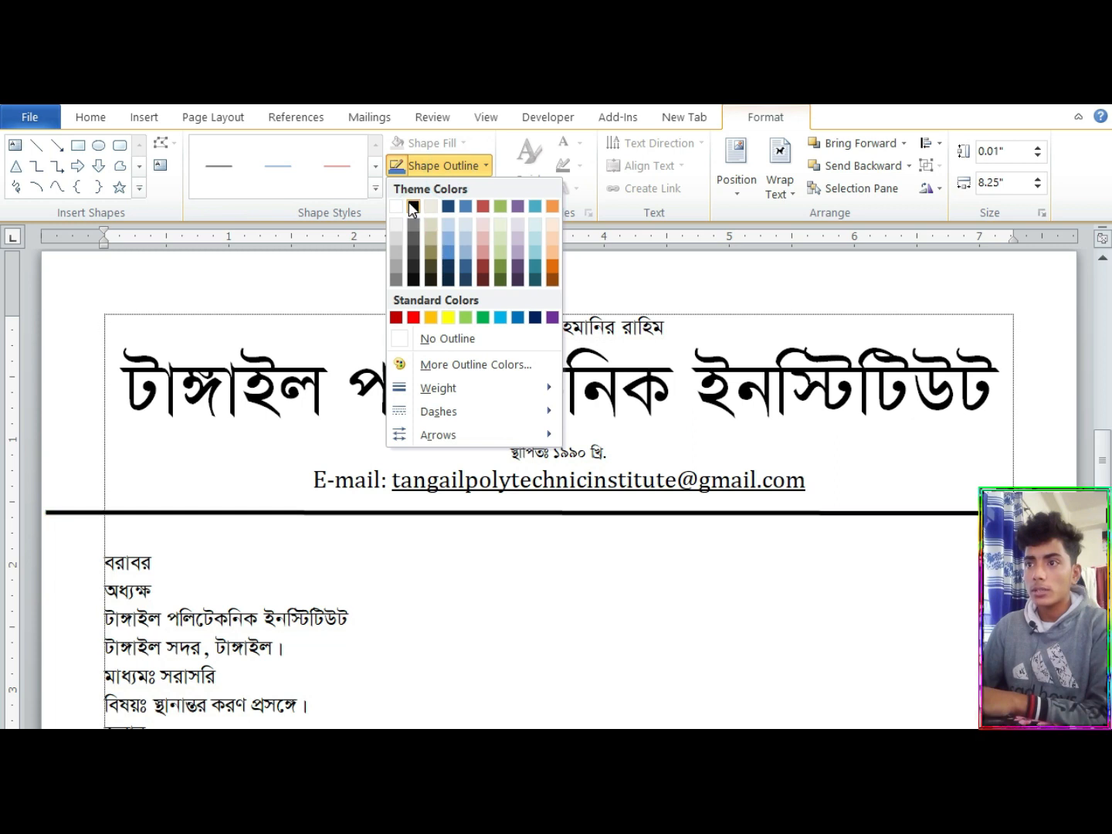
pyautogui.click(414, 206)
# Duplicate the black line directly beneath the original and set the copy's weight to ¾ pt
pyautogui.click(456, 514)
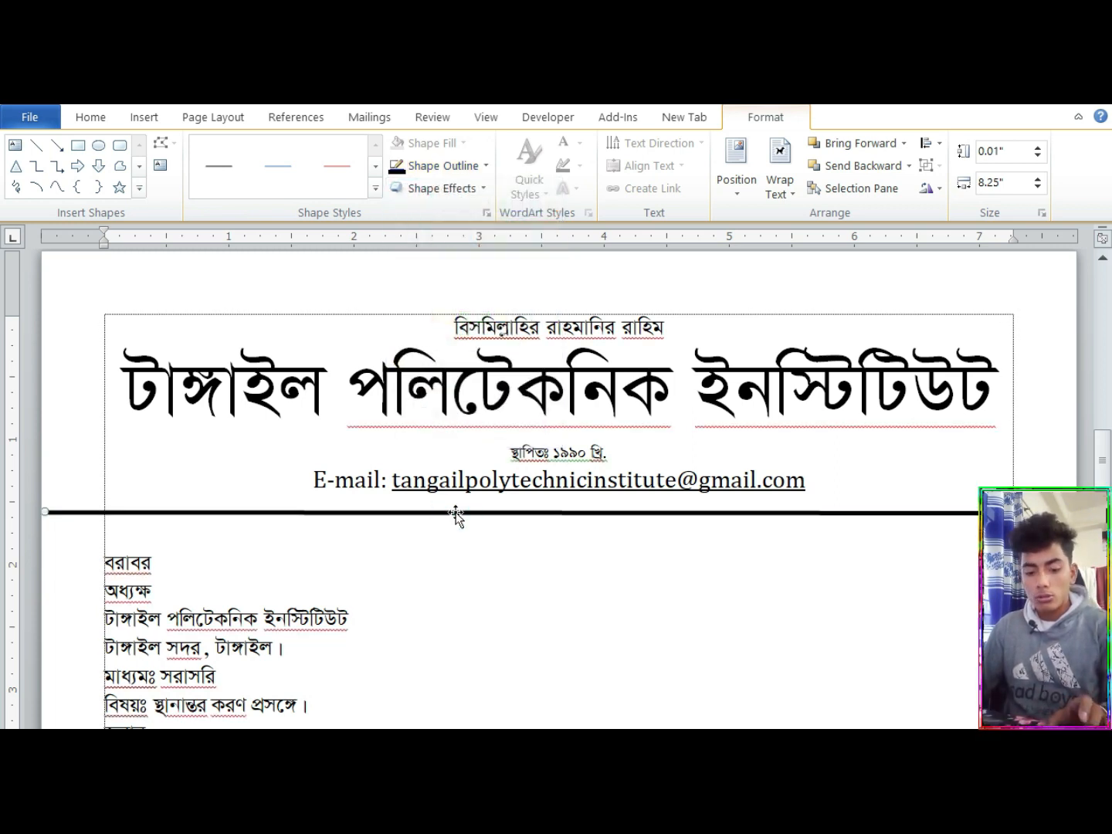
pyautogui.moveTo(455, 512); pyautogui.dragTo(455, 520)
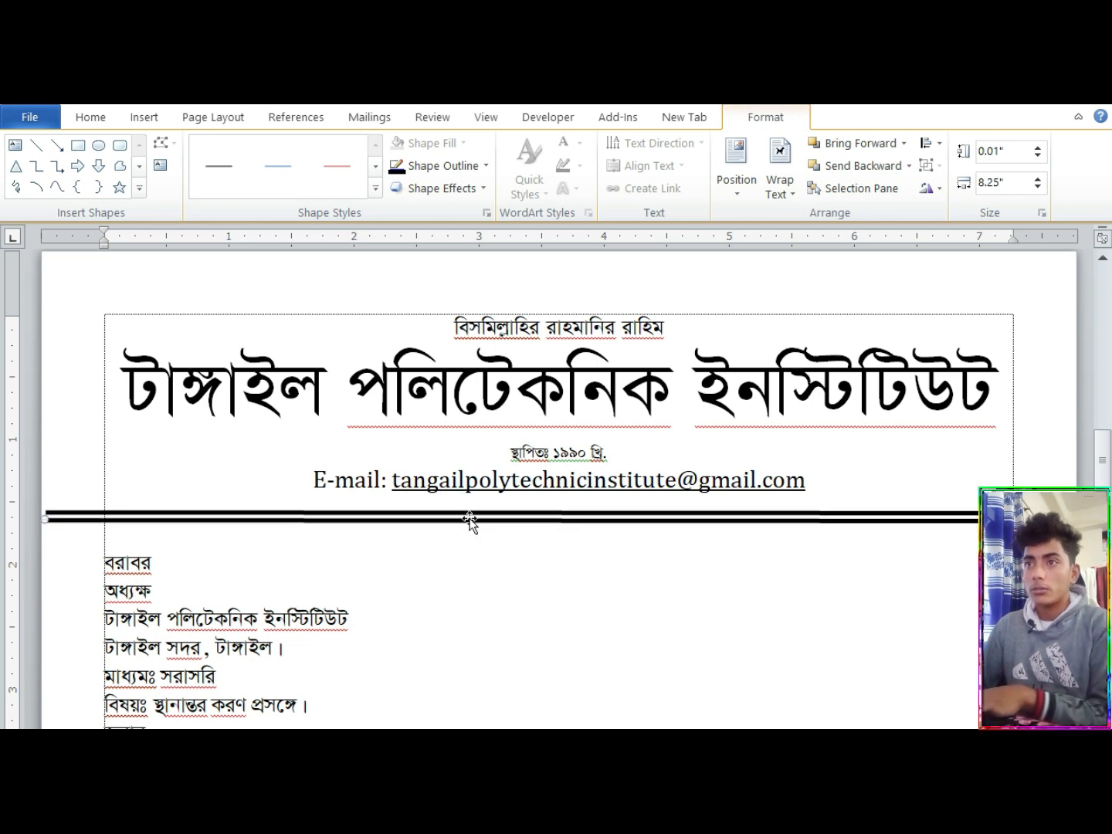
pyautogui.click(457, 167)
pyautogui.click(454, 390)
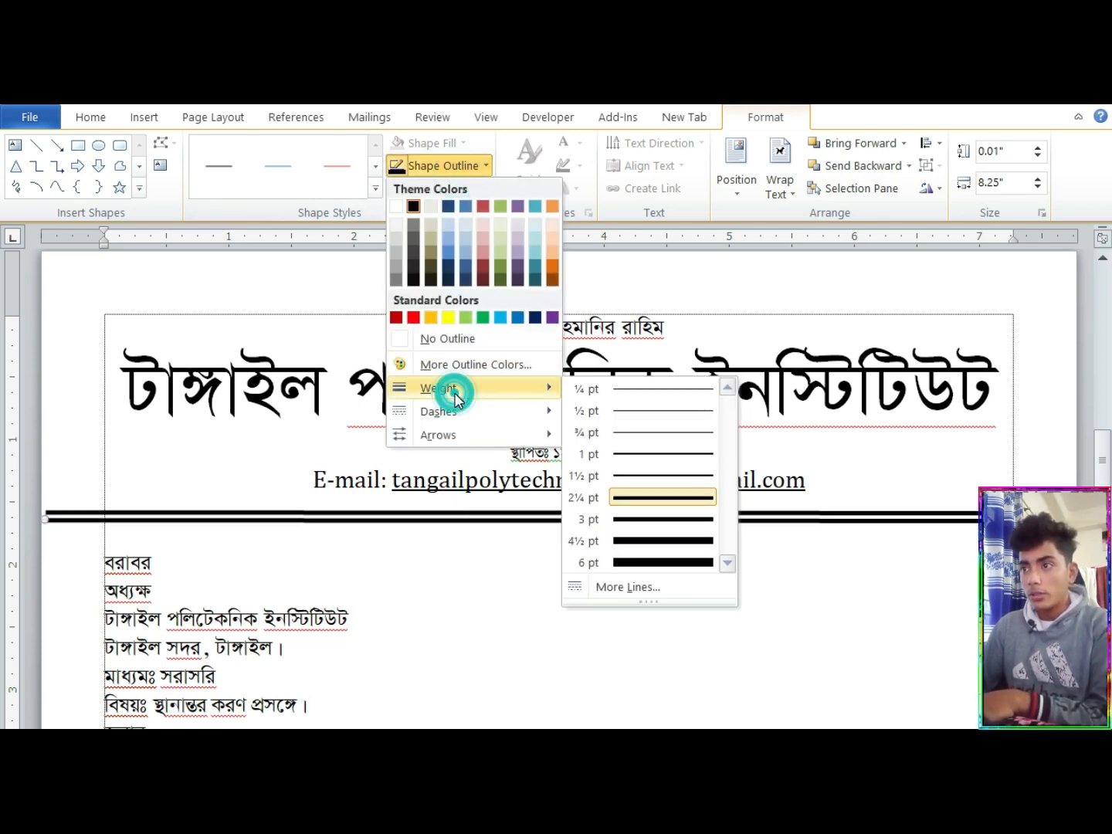
pyautogui.click(675, 432)
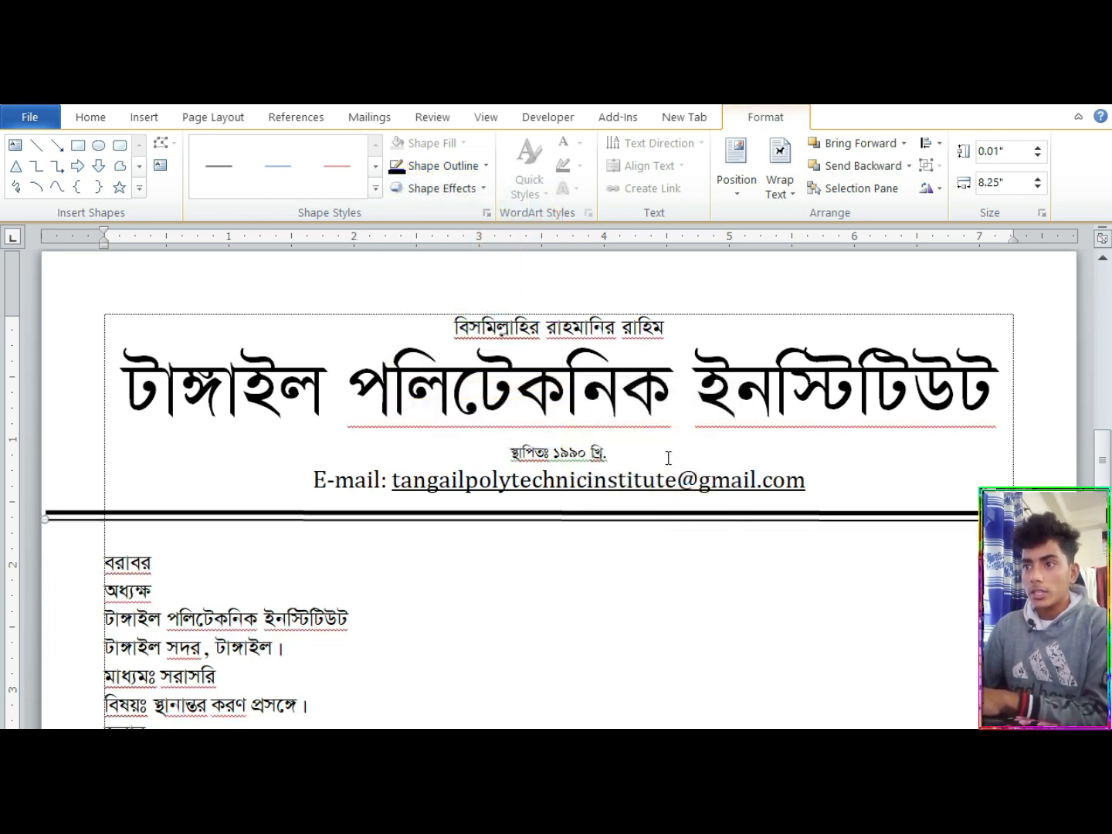
pyautogui.click(635, 553)
# Indent the three recipient lines under বরাবর by one tab: অধ্যক্ষ, the institute name and the address
pyautogui.scroll(-2, 99, 529)
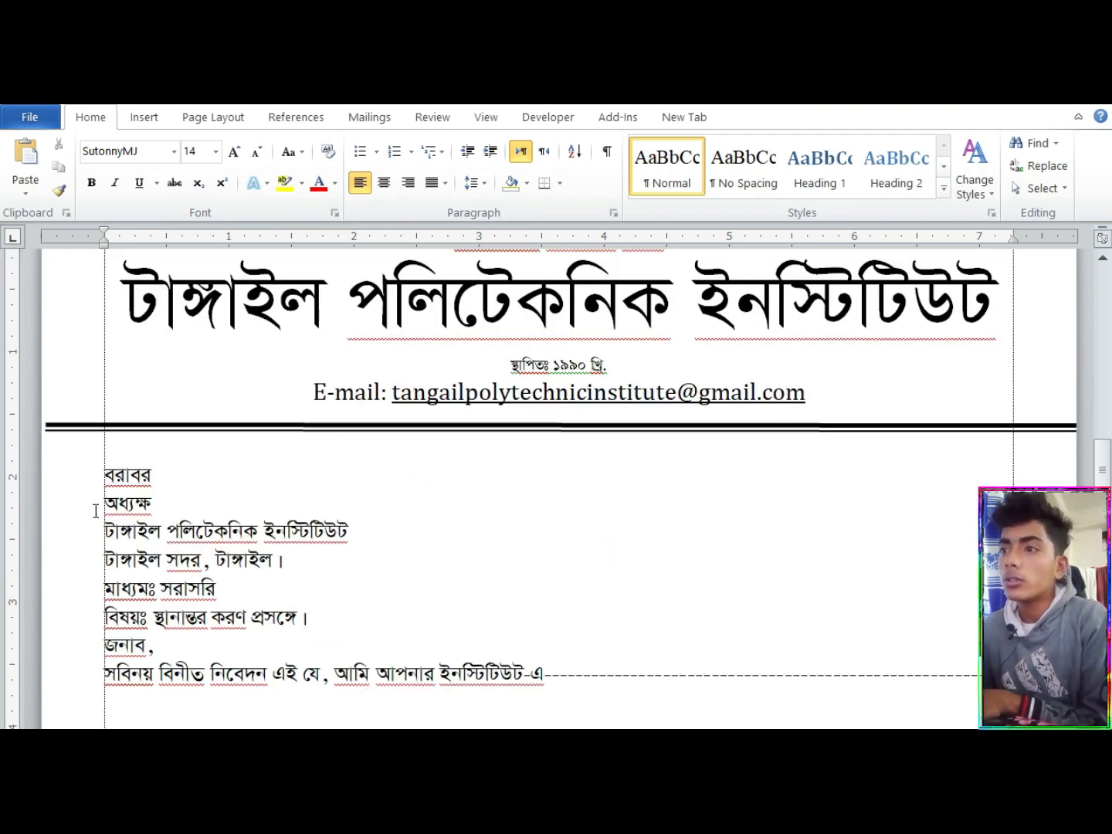
pyautogui.click(96, 511)
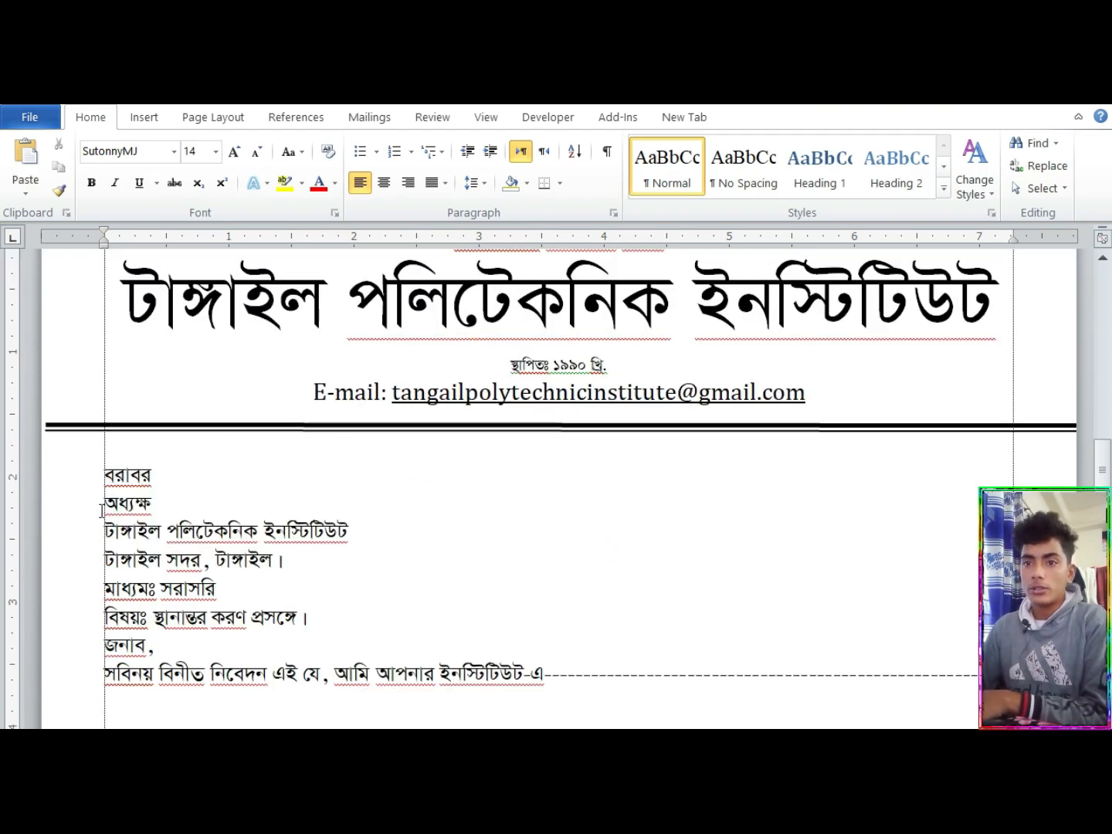
pyautogui.press('Tab')
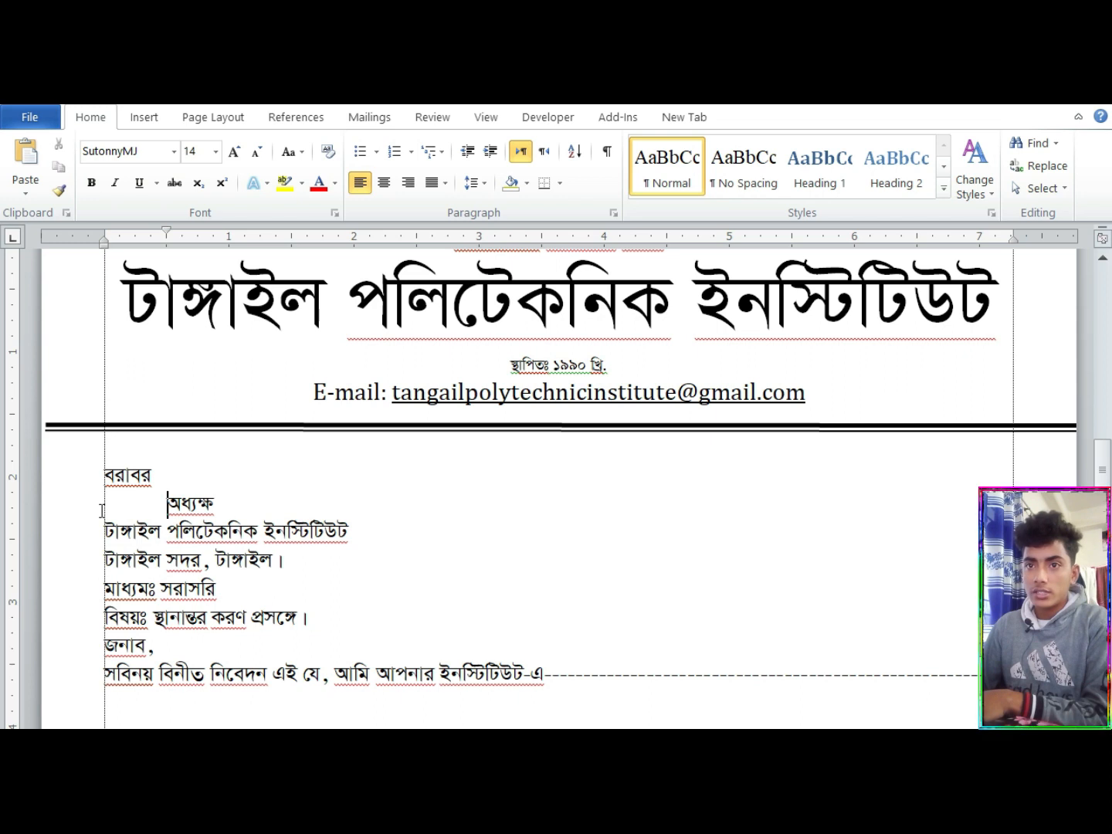
pyautogui.click(100, 530)
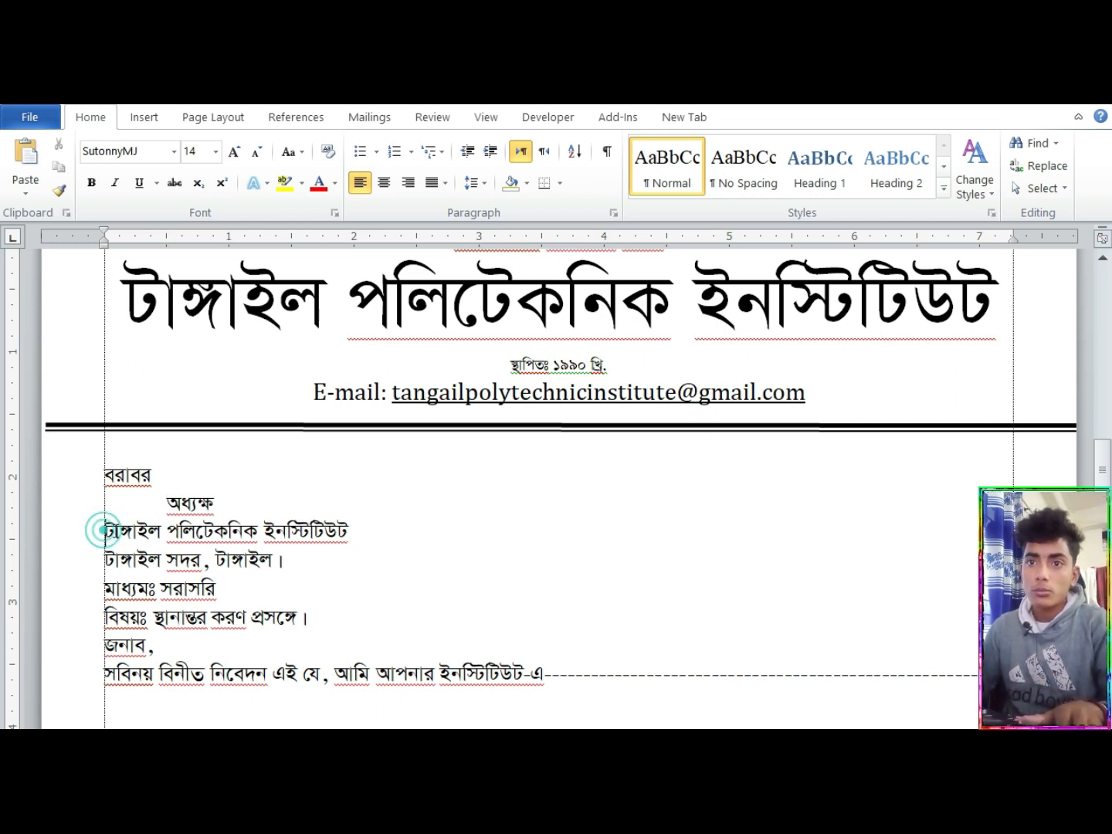
pyautogui.press('Tab')
pyautogui.click(100, 558)
pyautogui.press('Tab')
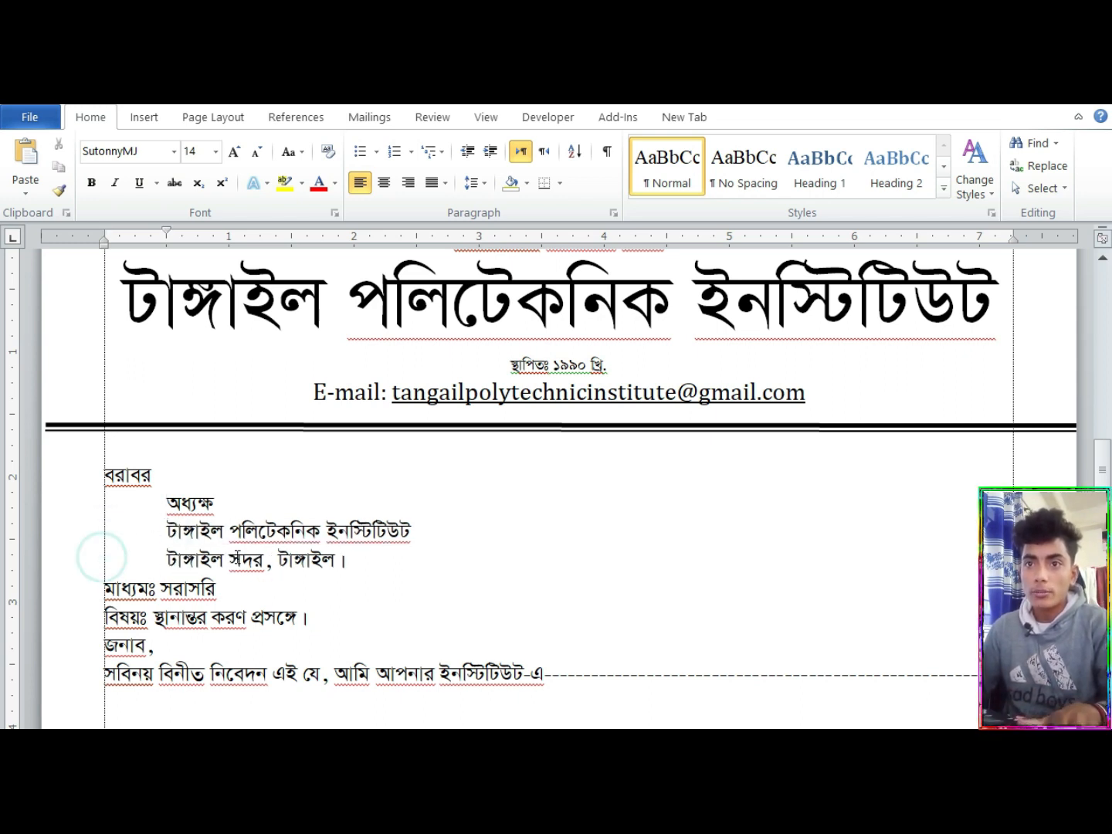
# Insert a blank line after the recipient address, after the মাধ্যমঃ line and after the বিষয়ঃ line
pyautogui.click(439, 571)
pyautogui.press('Return')
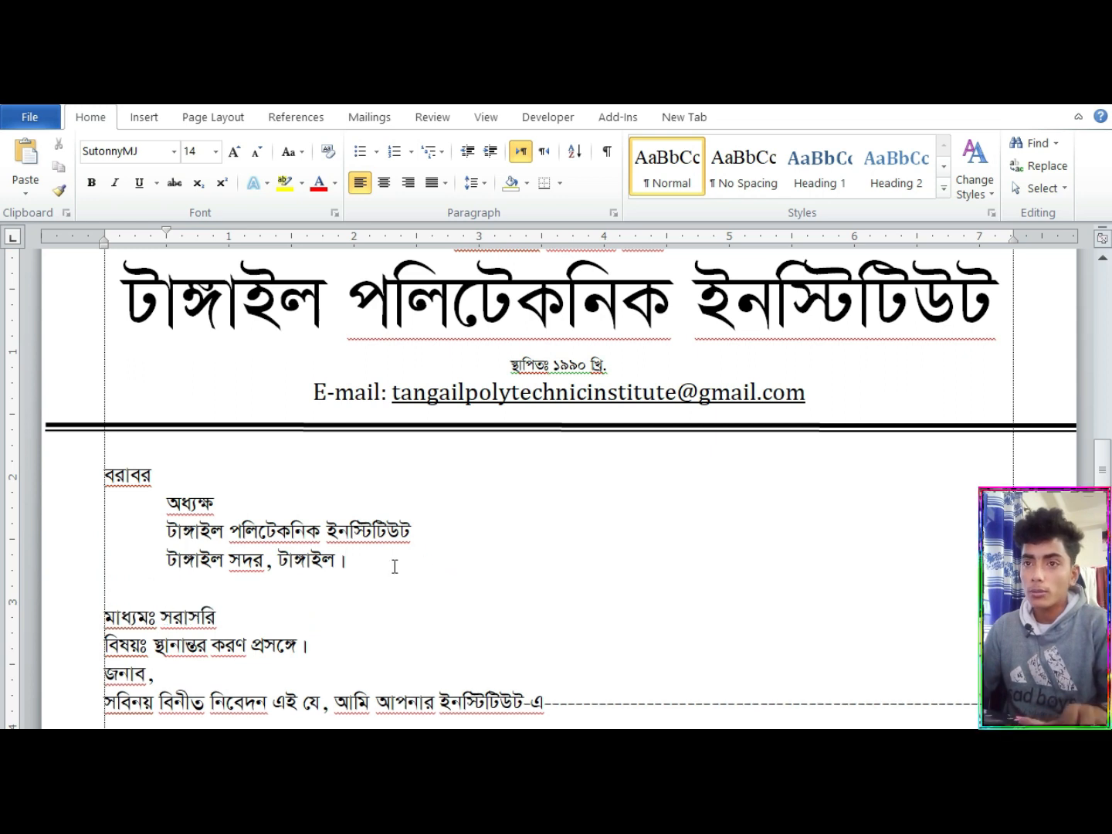
pyautogui.click(238, 615)
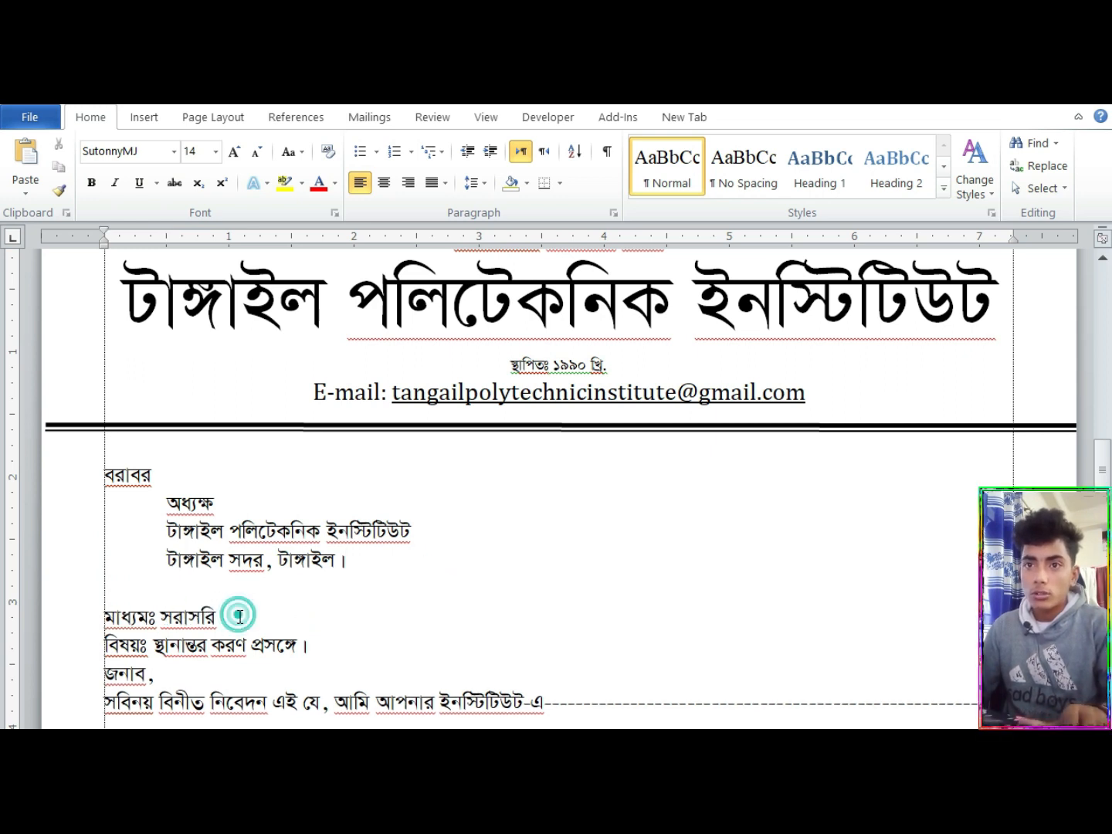
pyautogui.press('Return')
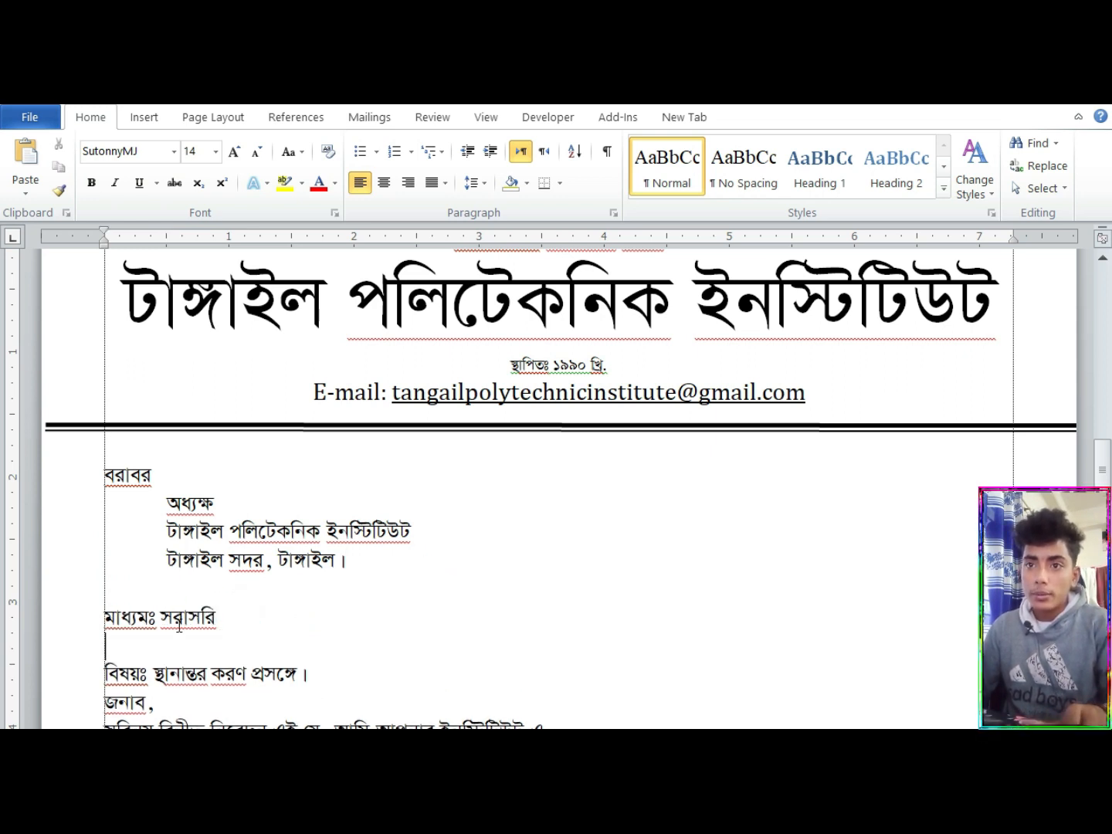
pyautogui.click(337, 674)
pyautogui.press('Return')
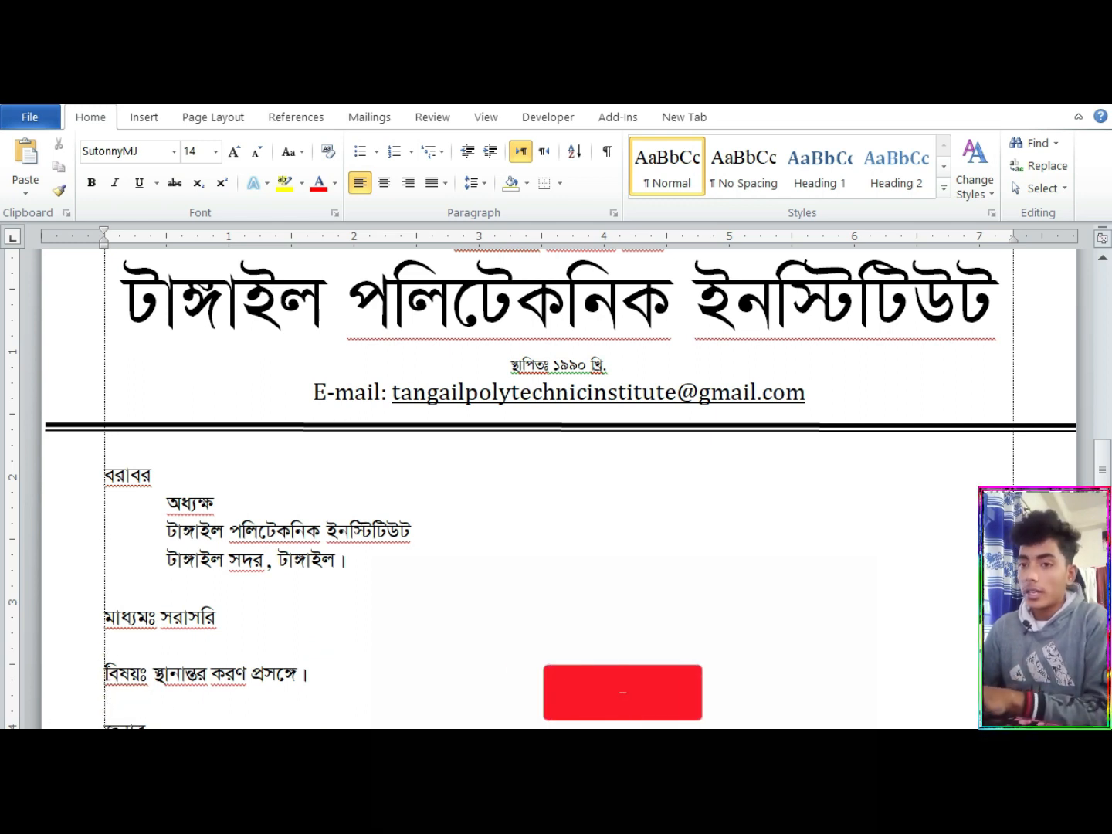
# Make the whole subject line bold and underline only the text after its label বিষয়ঃ
pyautogui.moveTo(101, 675); pyautogui.dragTo(383, 685)
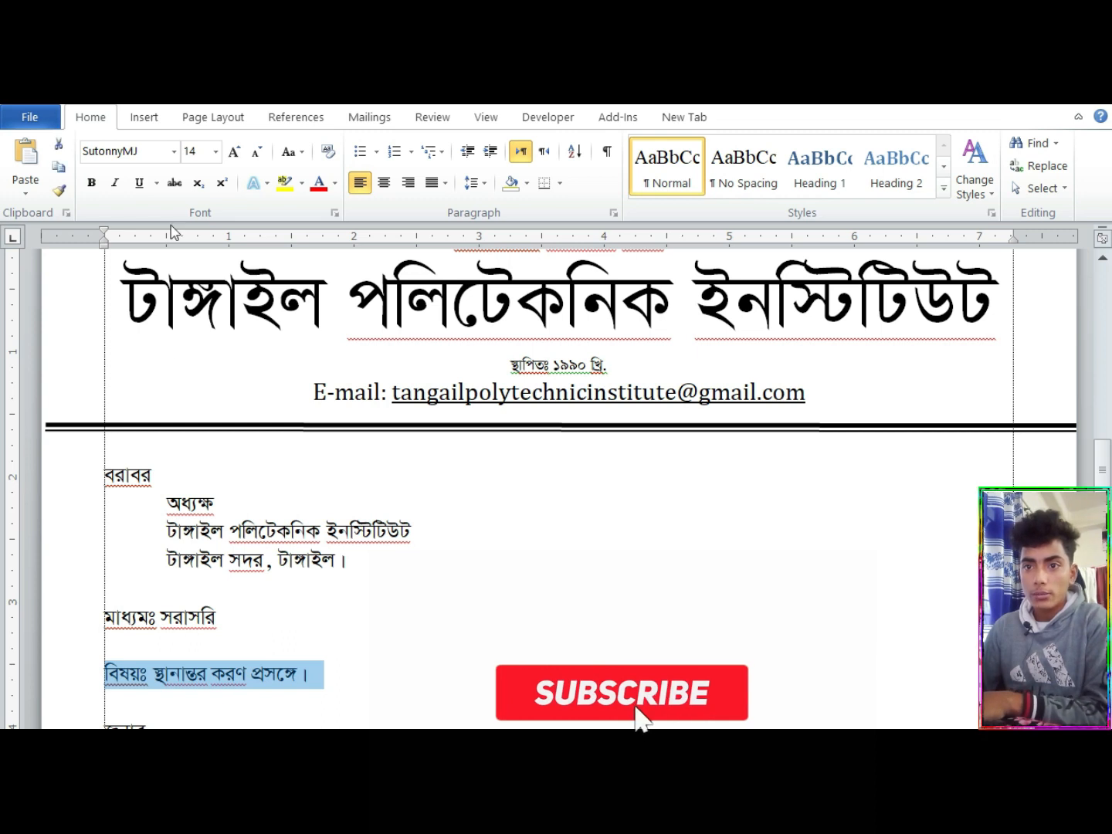
pyautogui.click(99, 187)
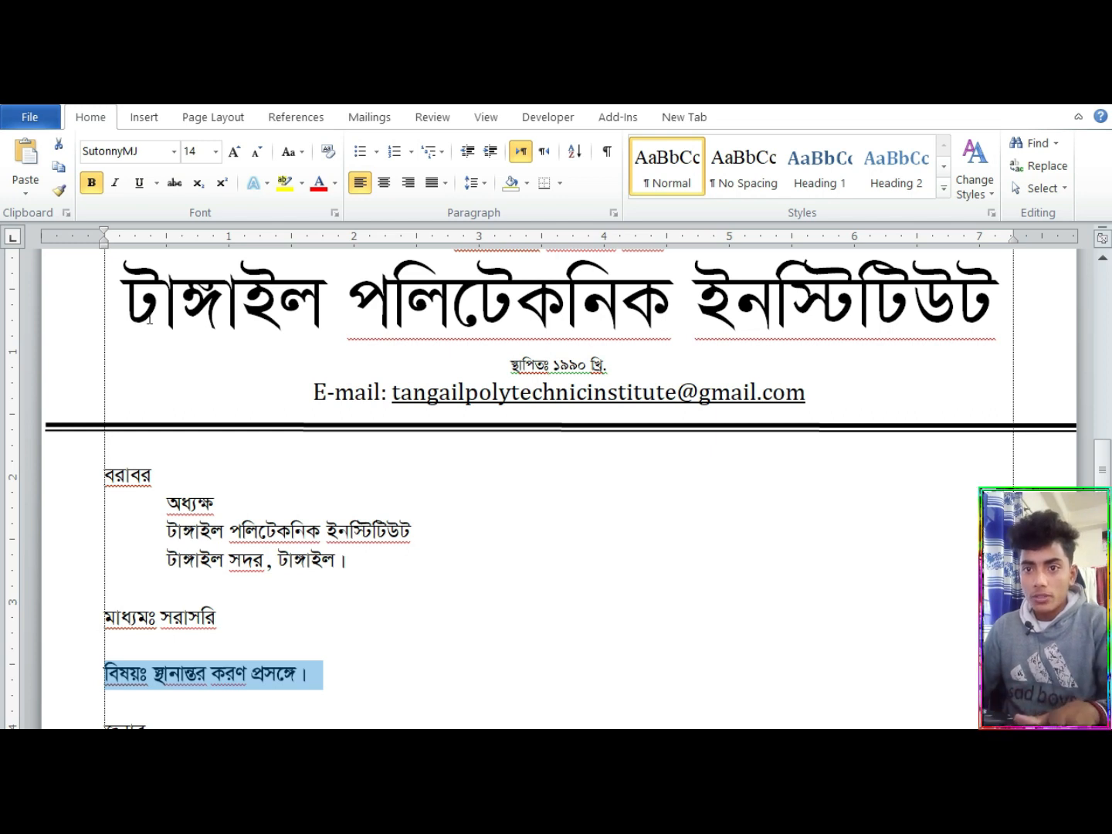
pyautogui.hotkey('ctrl', 'u')
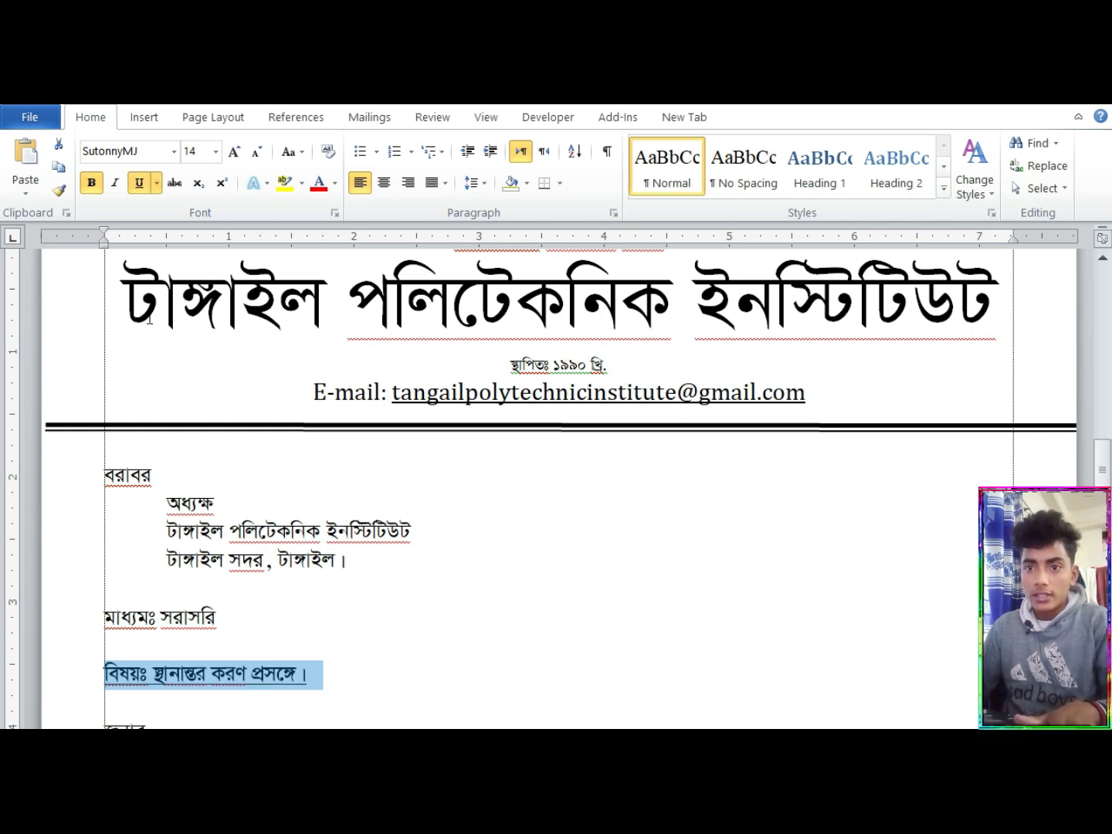
pyautogui.click(148, 689)
pyautogui.moveTo(155, 687); pyautogui.dragTo(109, 685)
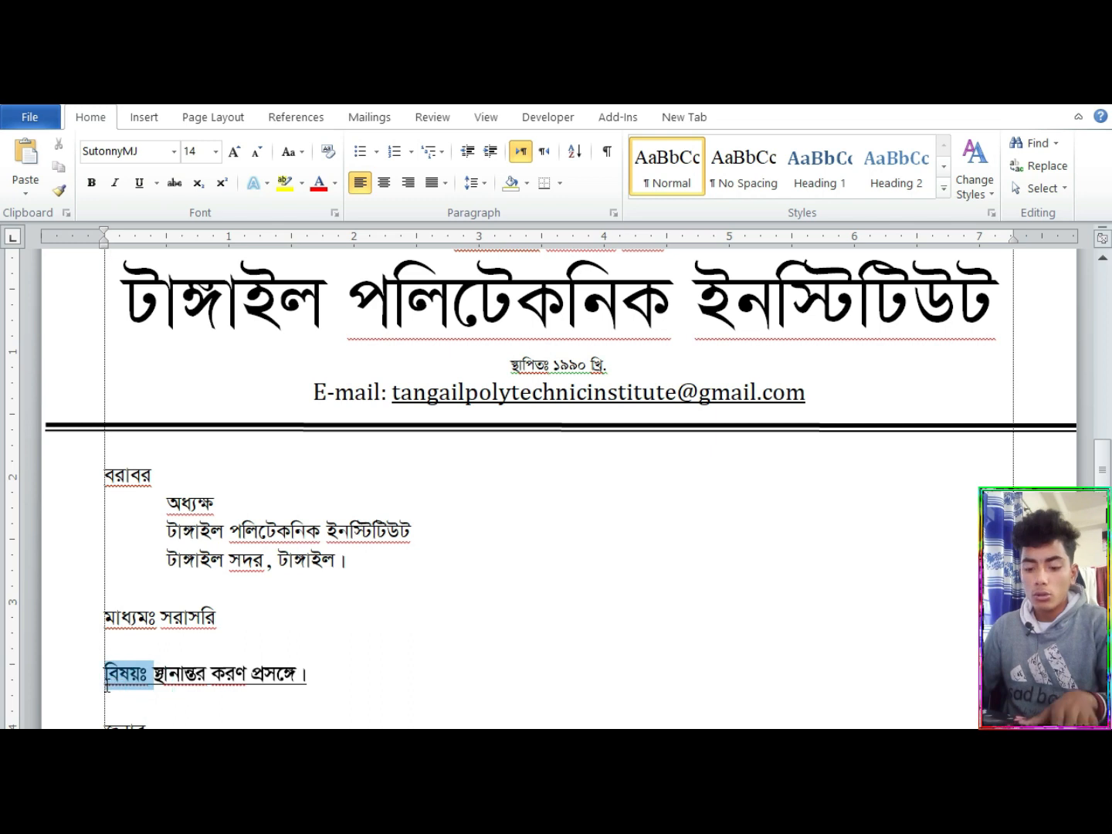
pyautogui.hotkey('ctrl', 'b')
pyautogui.hotkey('ctrl', 'u')
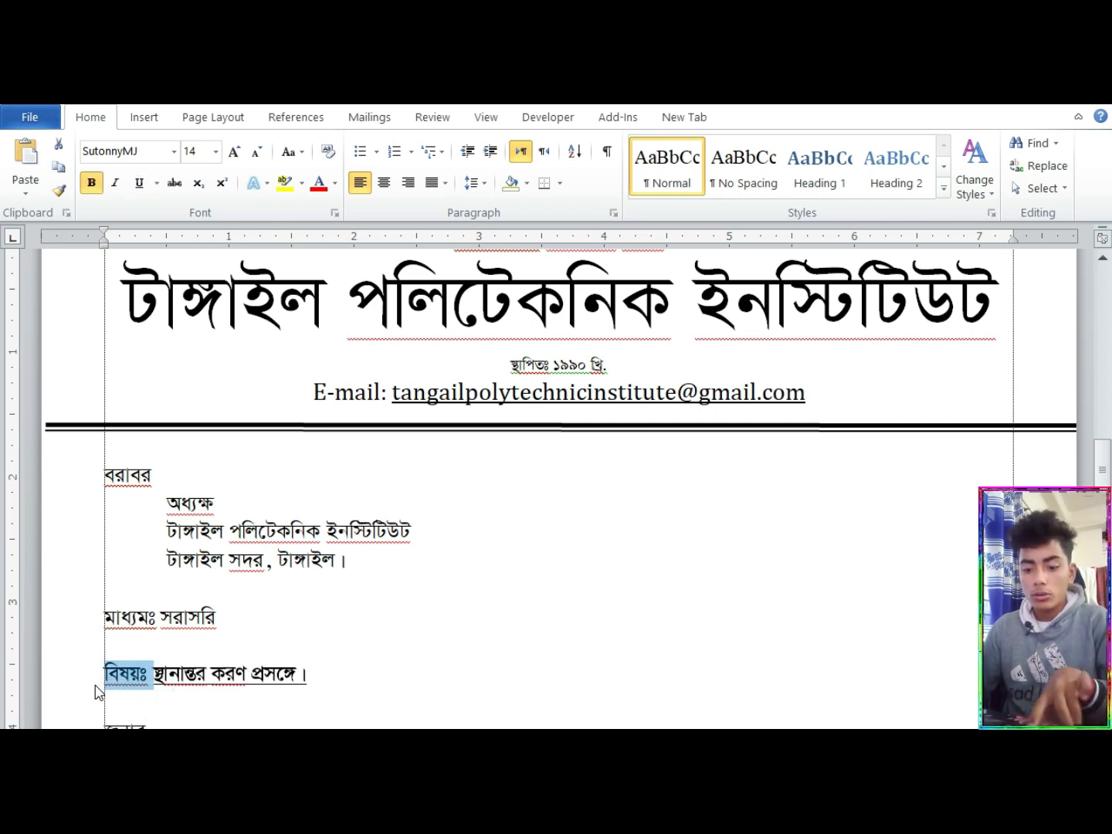
# Indent the first line of the body paragraph after জনাব and of the closing paragraph beginning with অতএব
pyautogui.click(491, 647)
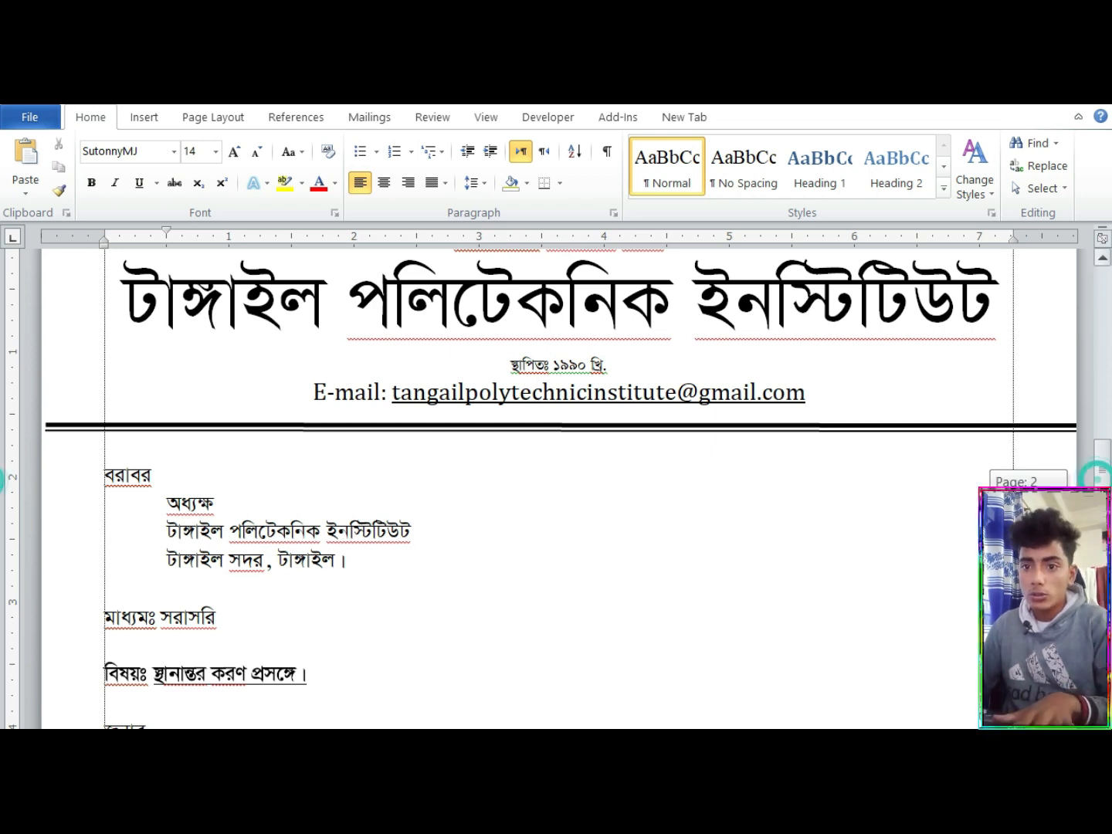
pyautogui.scroll(-1, 1097, 473)
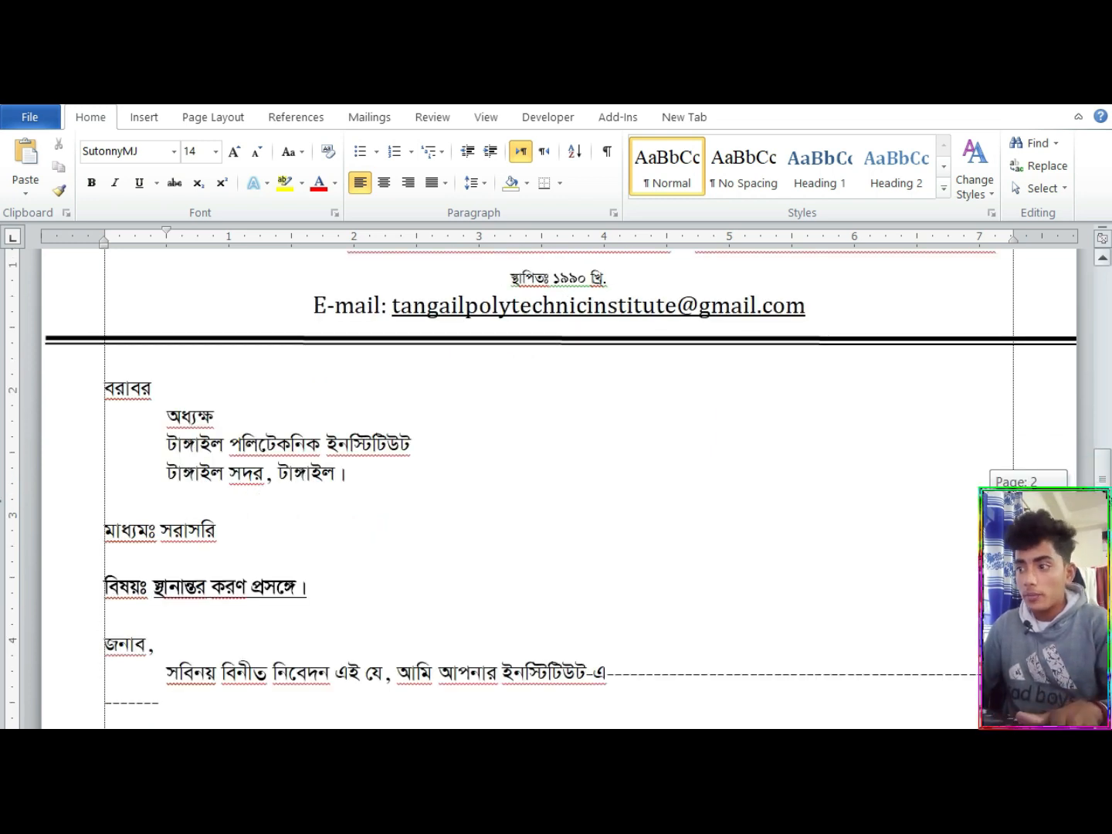
pyautogui.doubleClick(607, 681)
pyautogui.scroll(5, 4, 428)
pyautogui.scroll(-5, 4, 433)
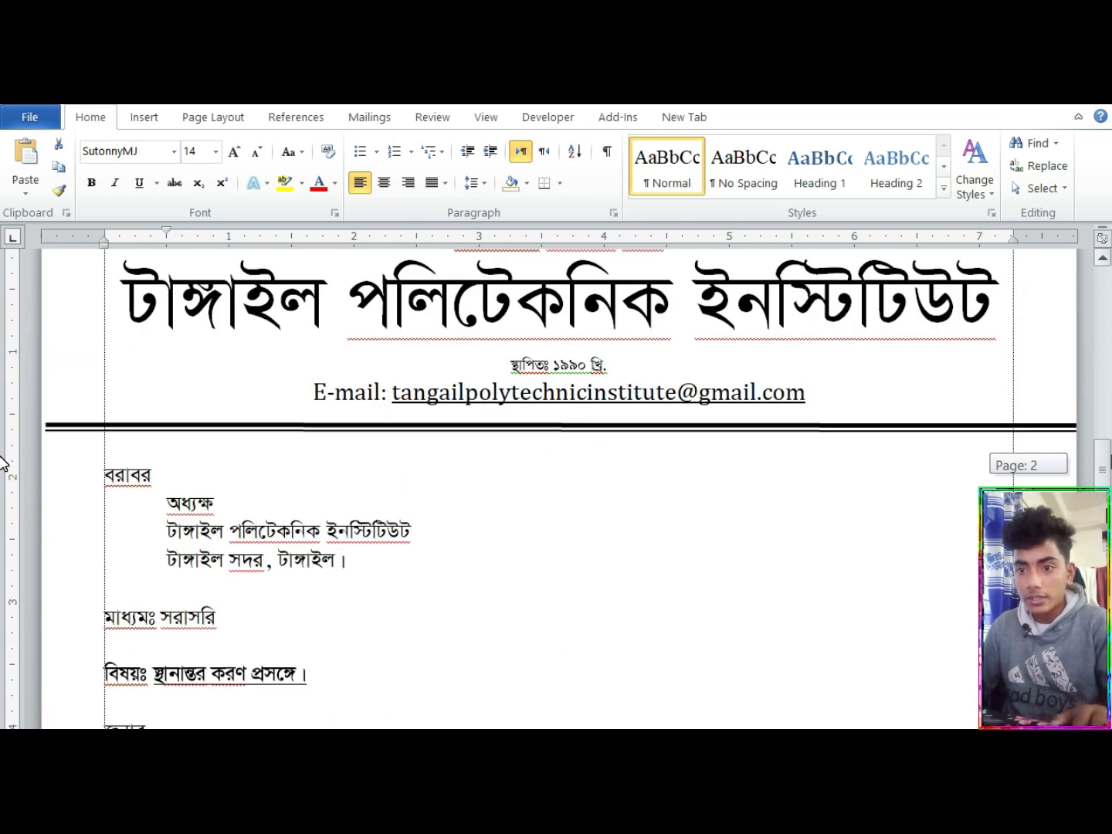
pyautogui.scroll(-12, 3, 463)
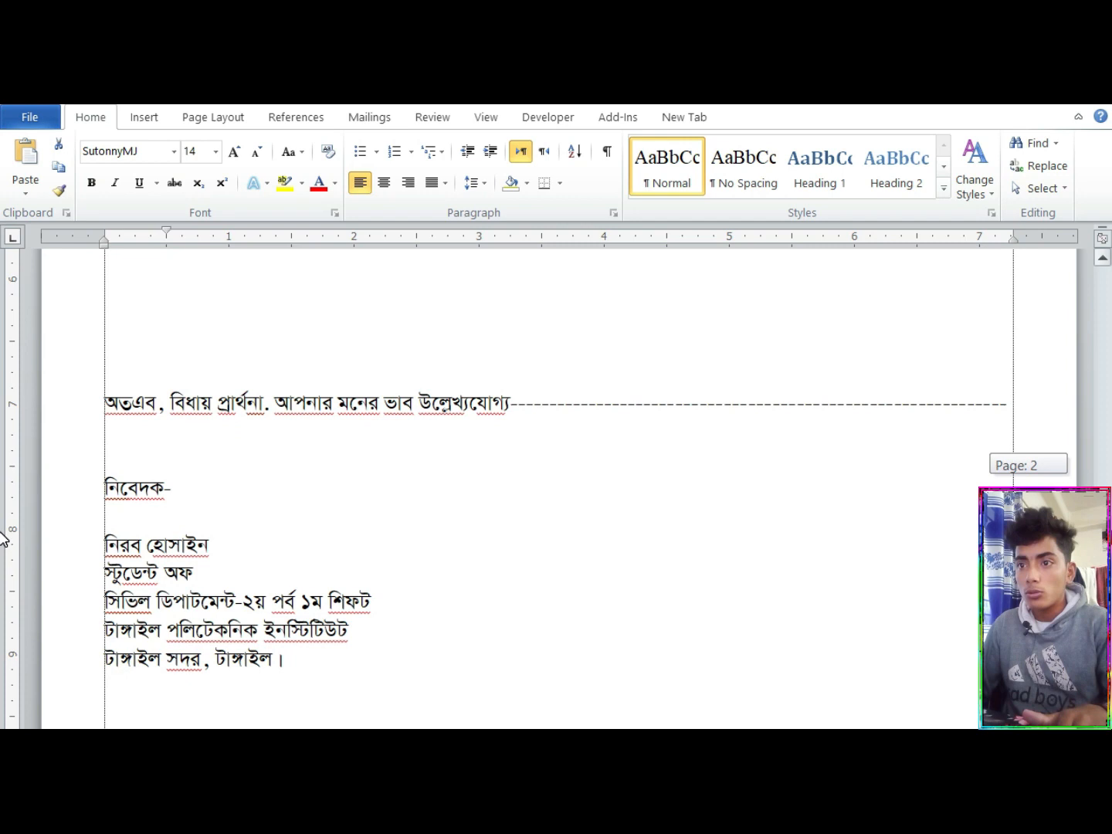
pyautogui.click(98, 401)
pyautogui.press('Tab')
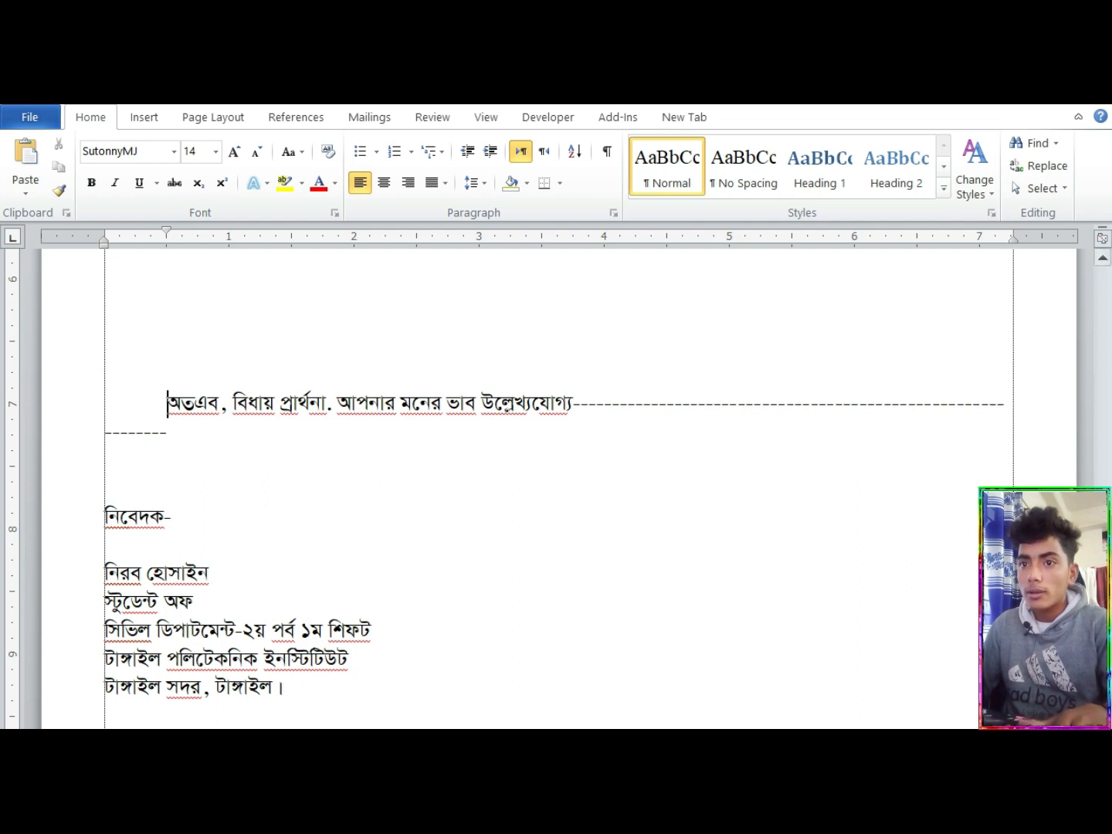
# Center the signature block from নিবেদক- to the closing address line and increase its left indent to 5 inches
pyautogui.moveTo(300, 687)
pyautogui.mouseDown()
pyautogui.moveTo(218, 630)
pyautogui.moveTo(104, 511)
pyautogui.mouseUp()
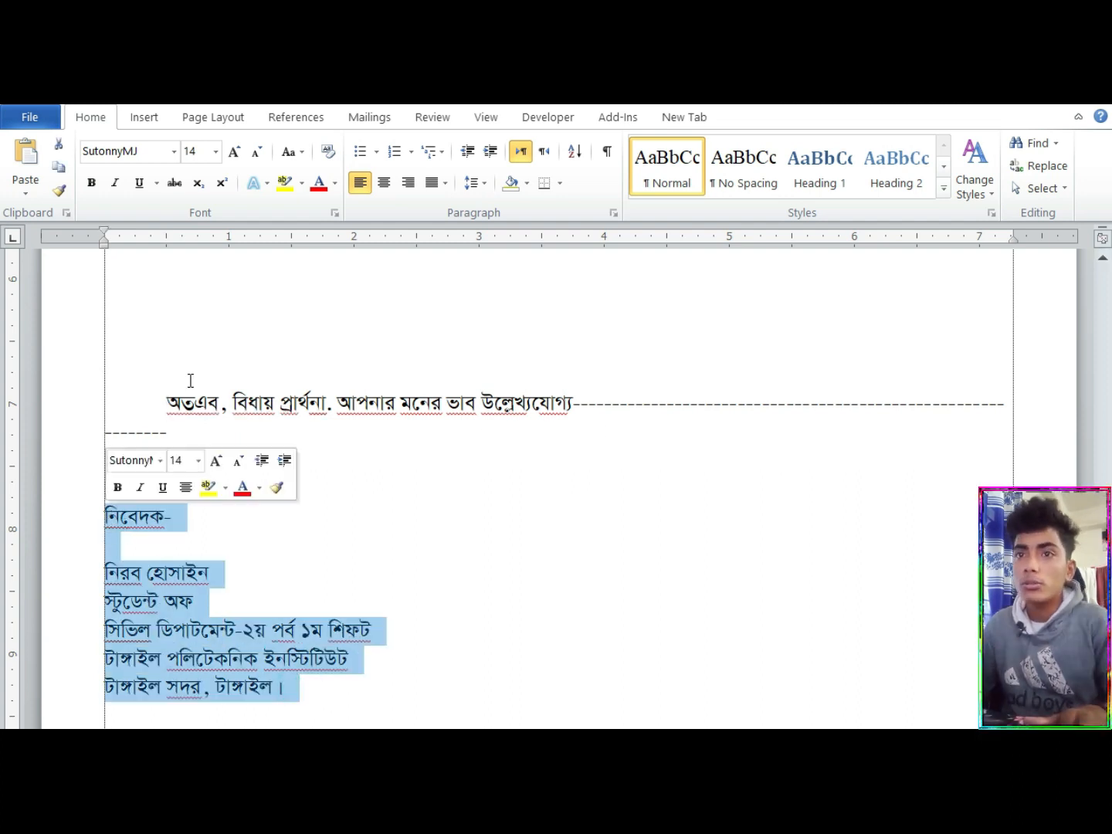
pyautogui.click(384, 182)
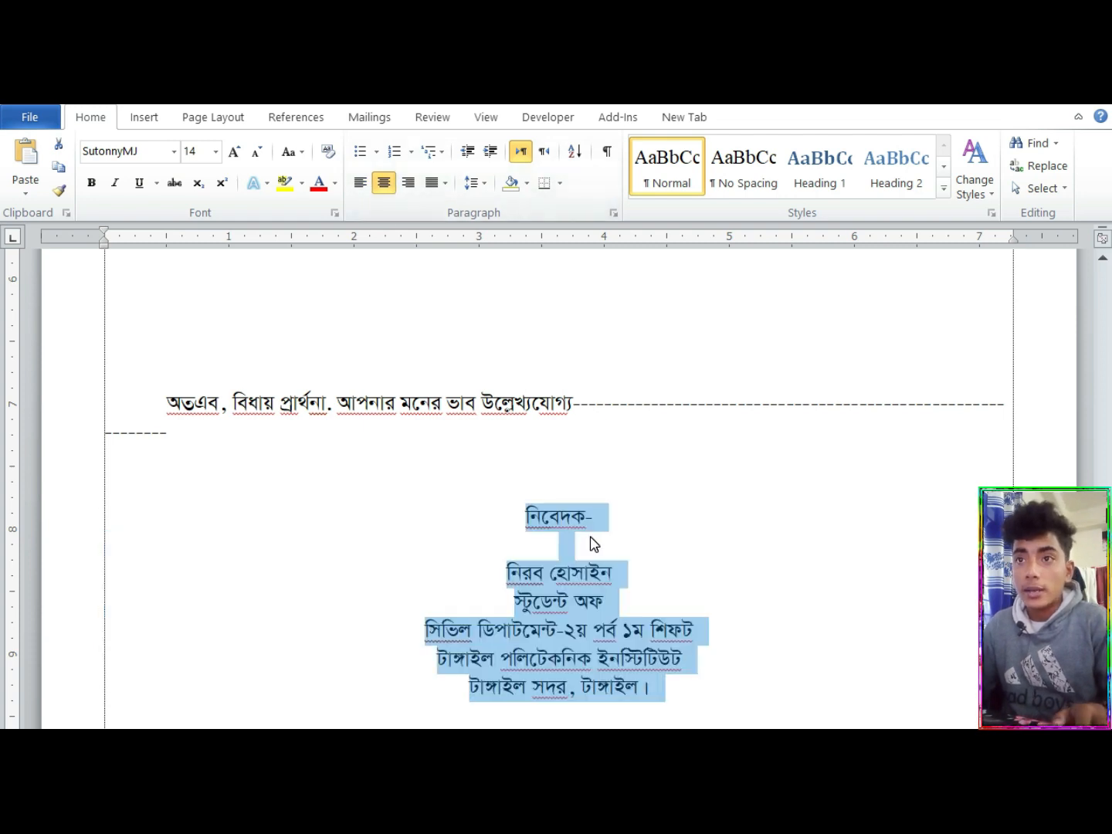
pyautogui.click(490, 153)
pyautogui.click(490, 155)
pyautogui.click(490, 154)
pyautogui.click(489, 154)
pyautogui.click(490, 154)
pyautogui.click(490, 154)
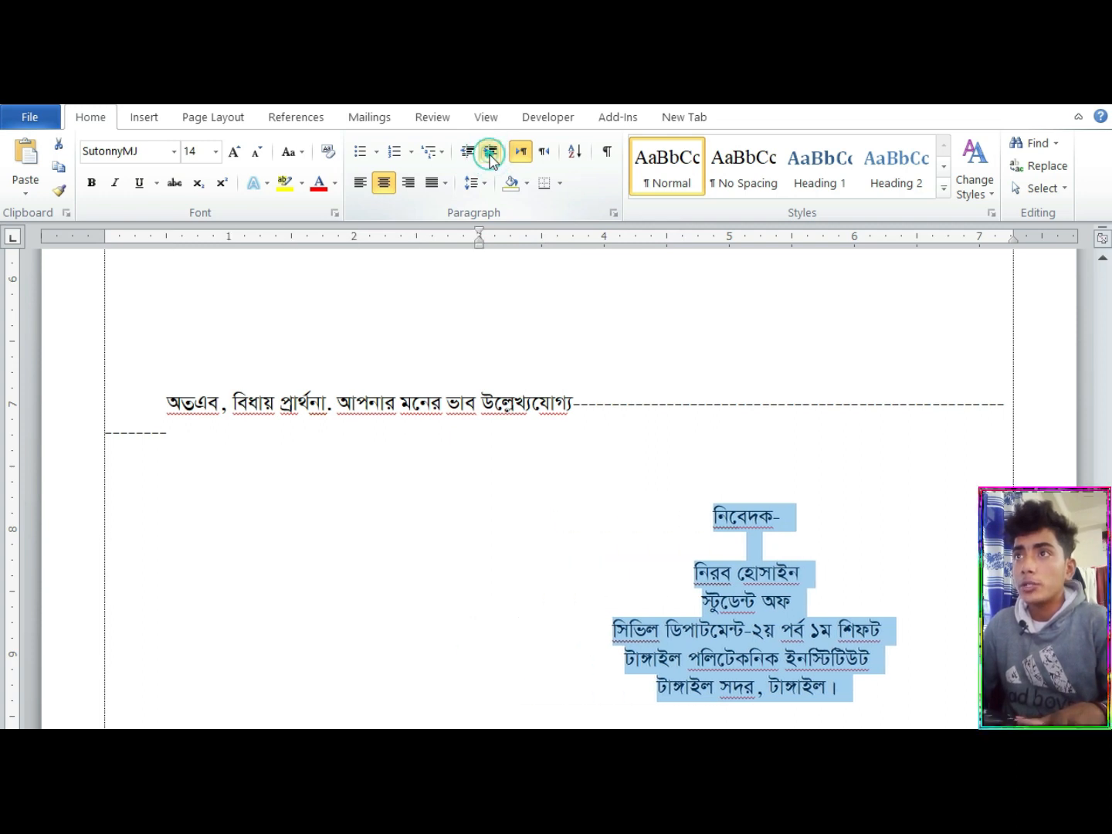
pyautogui.click(490, 153)
pyautogui.click(490, 154)
pyautogui.click(489, 154)
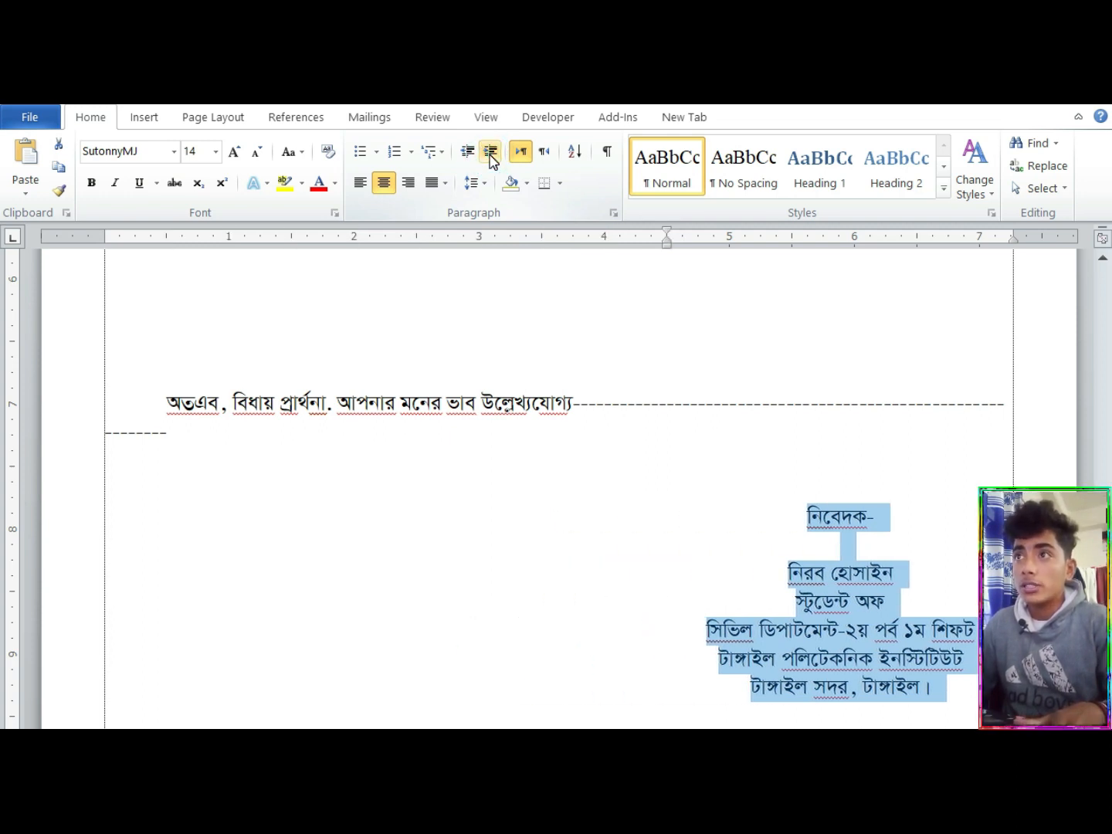
pyautogui.click(490, 153)
# Insert one extra blank line above নিবেদক- and another between it and the applicant's name
pyautogui.click(840, 516)
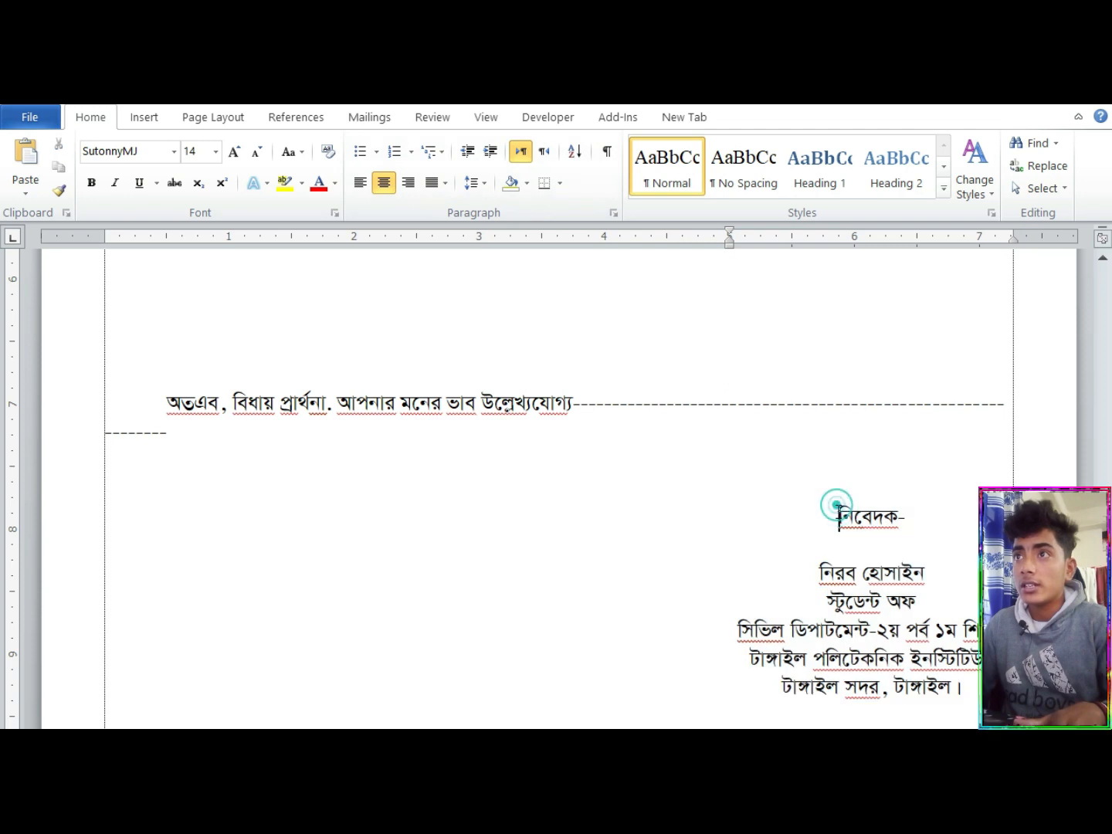
pyautogui.press('Return')
pyautogui.click(881, 577)
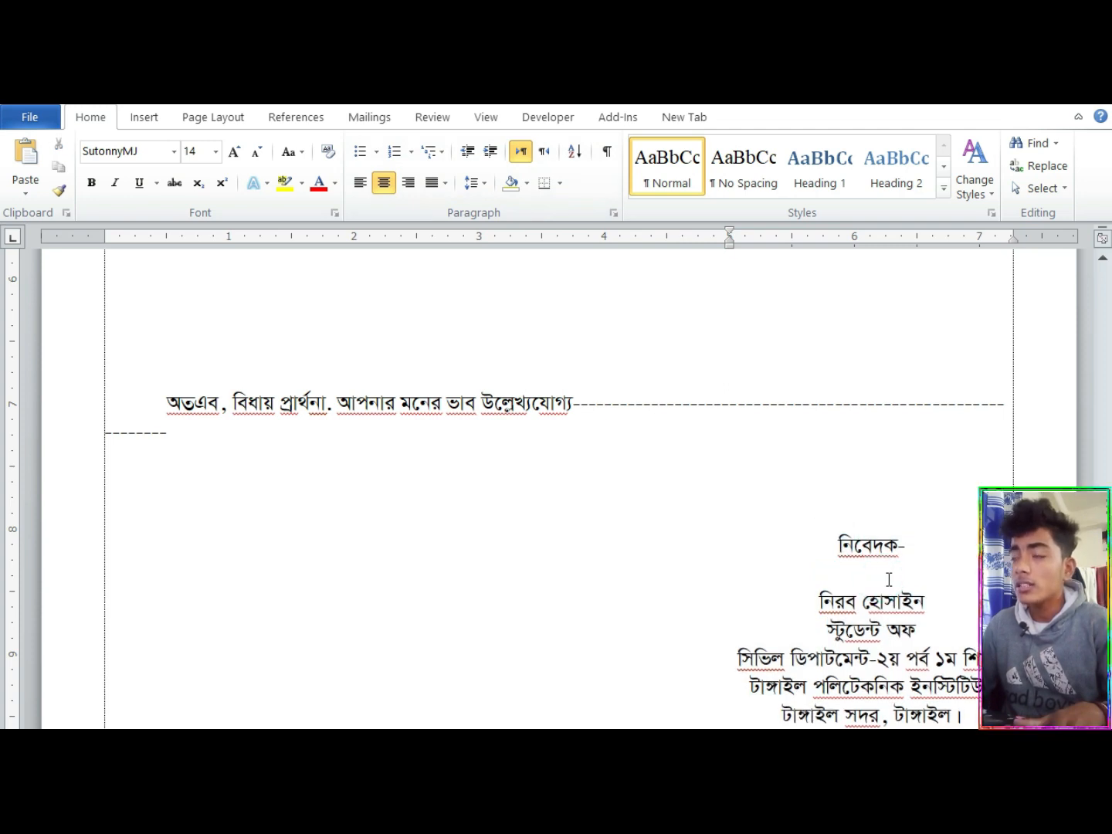
pyautogui.press('Return')
# Reduce the font size of the new blank line above the applicant's name to about 7 pt to tighten the gap
pyautogui.hotkey('ctrl', ']')
pyautogui.hotkey('ctrl', ']')
pyautogui.hotkey('ctrl', ']')
pyautogui.hotkey('ctrl', ']')
pyautogui.hotkey('ctrl', ']')
pyautogui.hotkey('ctrl', ']')
pyautogui.hotkey('ctrl', ']')
pyautogui.hotkey('ctrl', ']')
pyautogui.hotkey('ctrl', ']')
pyautogui.hotkey('ctrl', ']')
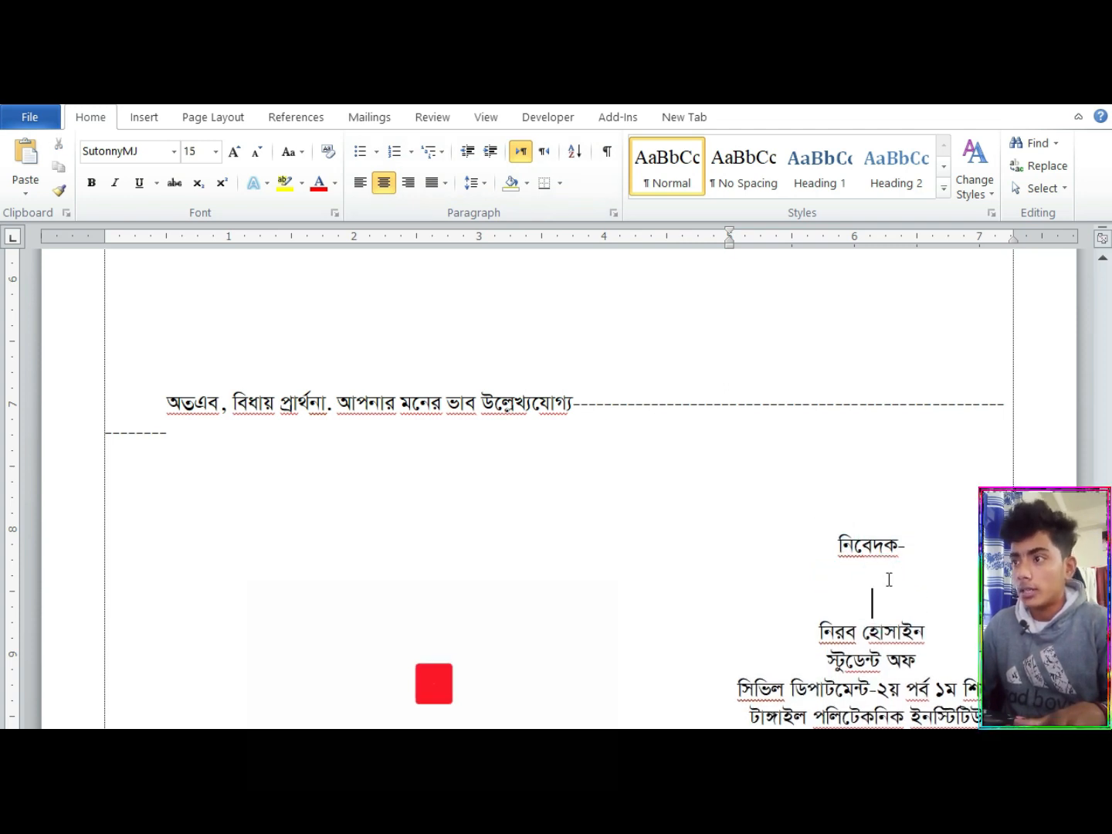
pyautogui.hotkey('ctrl', '[')
pyautogui.hotkey('ctrl', '[')
pyautogui.hotkey('ctrl', '[')
pyautogui.hotkey('ctrl', '[')
pyautogui.hotkey('ctrl', '[')
pyautogui.hotkey('ctrl', '[')
pyautogui.hotkey('ctrl', '[')
pyautogui.hotkey('ctrl', '[')
pyautogui.hotkey('ctrl', '[')
pyautogui.hotkey('ctrl', '[')
pyautogui.hotkey('ctrl', '[')
pyautogui.hotkey('ctrl', '[')
pyautogui.hotkey('ctrl', '[')
pyautogui.hotkey('ctrl', '[')
pyautogui.hotkey('ctrl', '[')
pyautogui.hotkey('ctrl', '[')
pyautogui.hotkey('ctrl', '[')
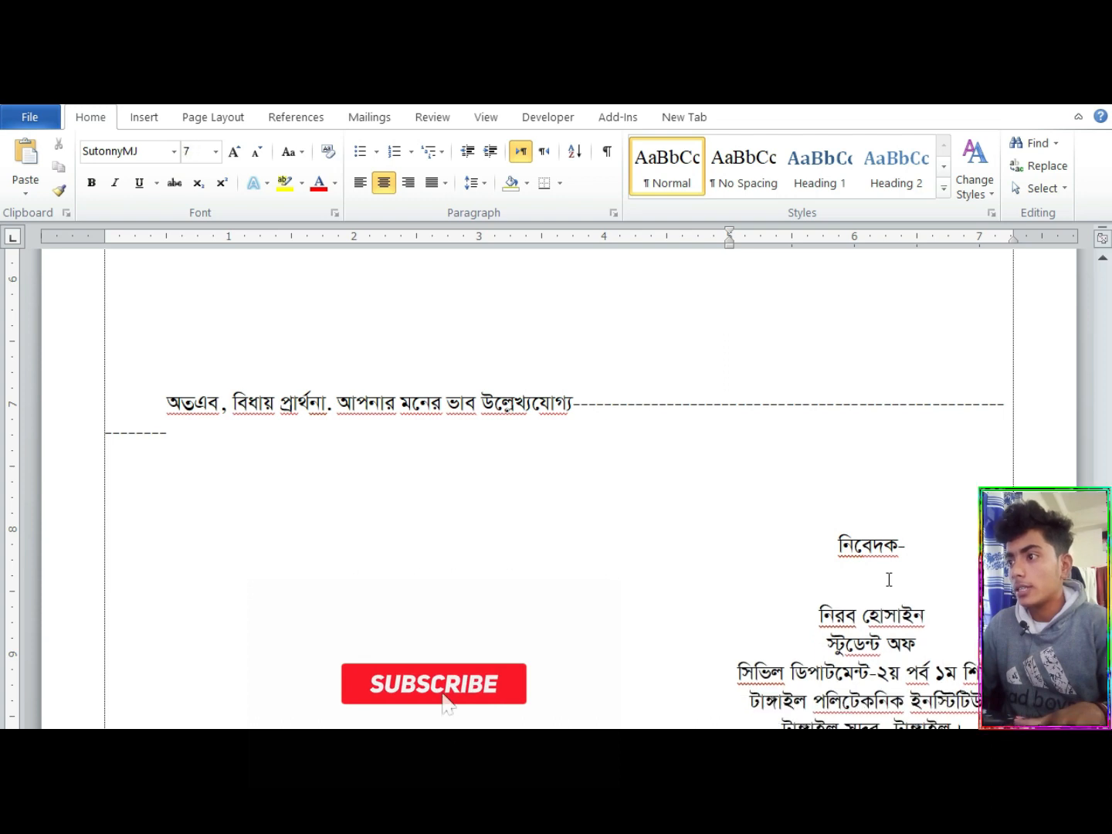
pyautogui.hotkey('ctrl', ']')
pyautogui.hotkey('ctrl', '[')
pyautogui.hotkey('ctrl', '[')
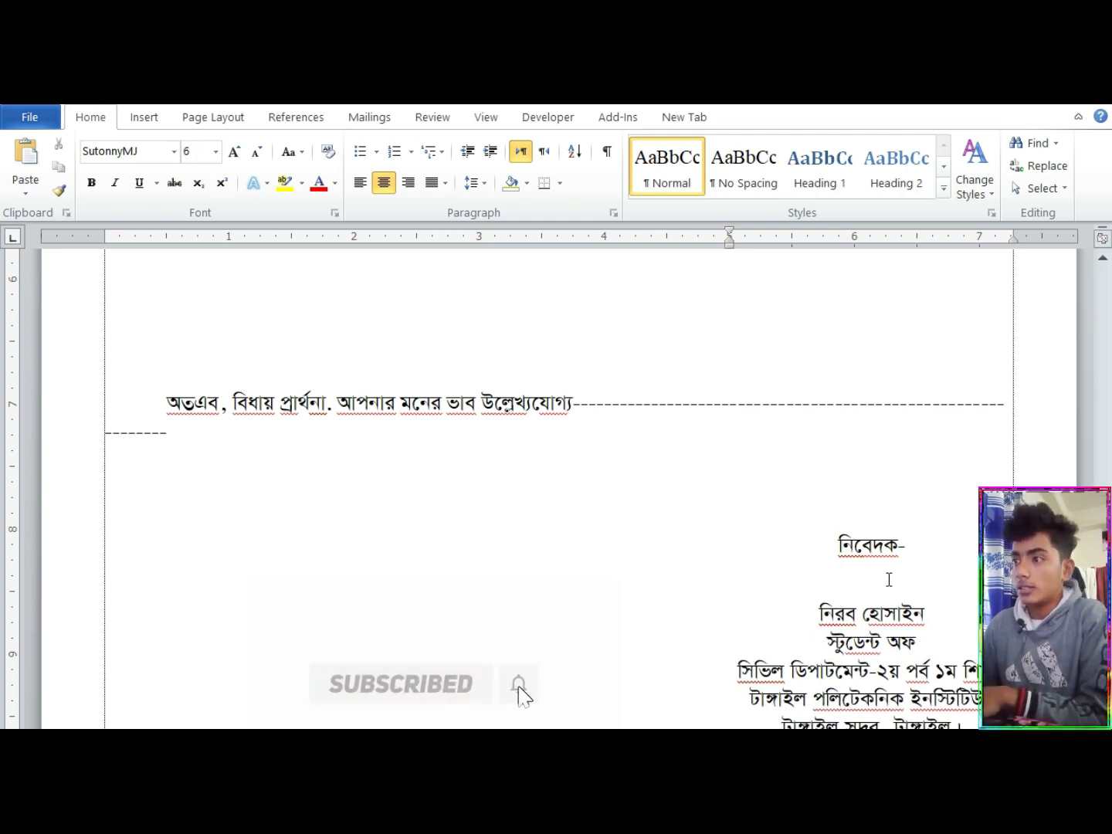
pyautogui.hotkey('ctrl', ']')
# Review the formatted letter between its letterhead and the closing paragraph
pyautogui.click(647, 461)
pyautogui.scroll(-3, 3, 550)
pyautogui.scroll(15, 3, 541)
pyautogui.scroll(-8, 3, 463)
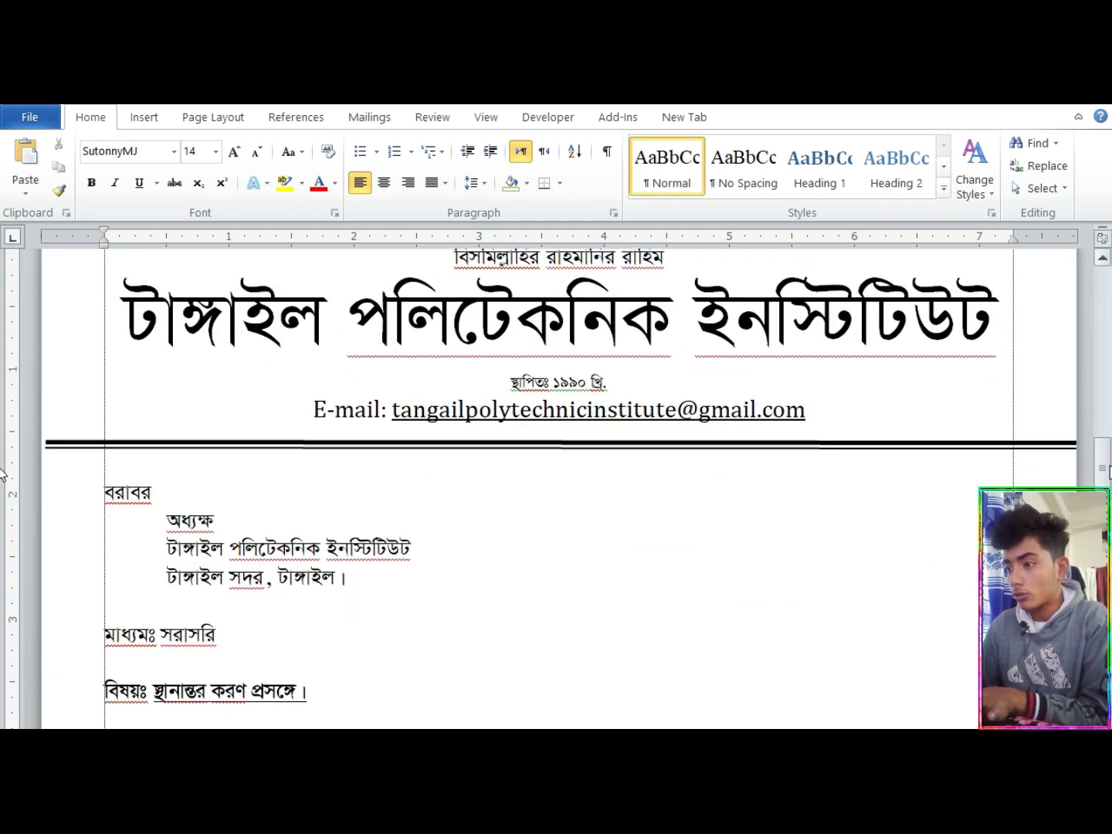
pyautogui.scroll(-8, 2, 510)
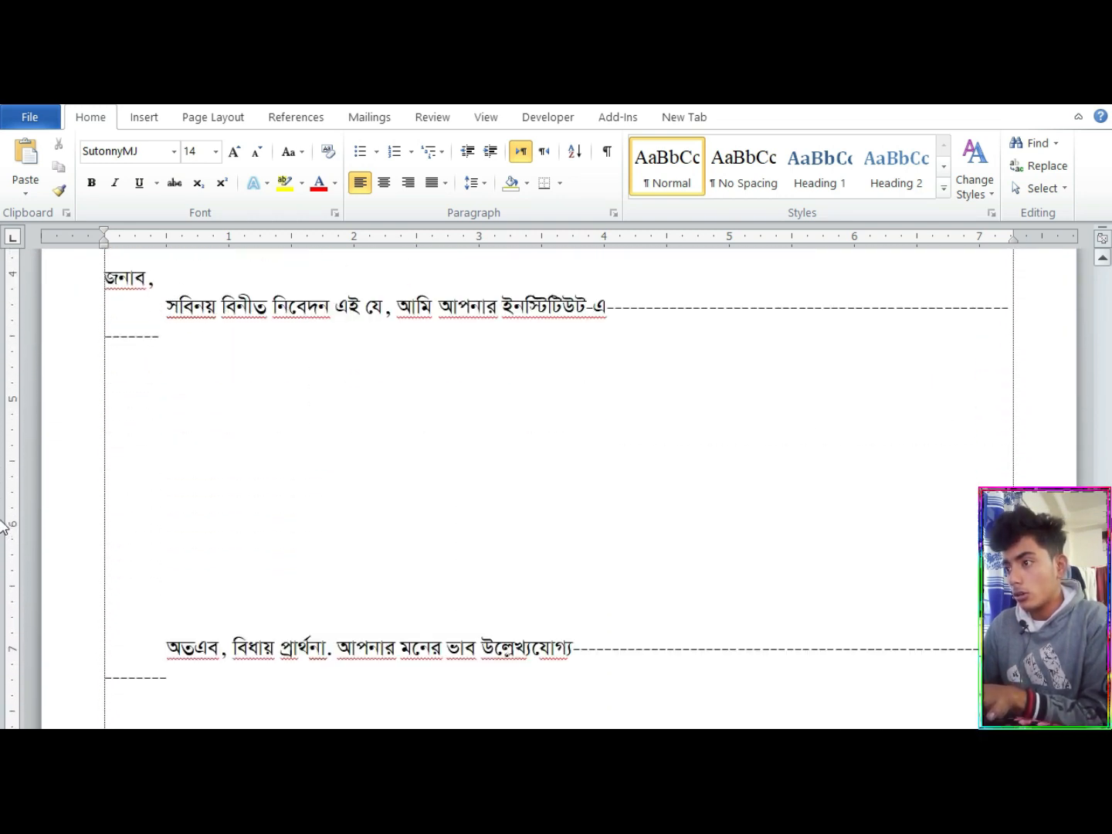
pyautogui.scroll(15, 3, 533)
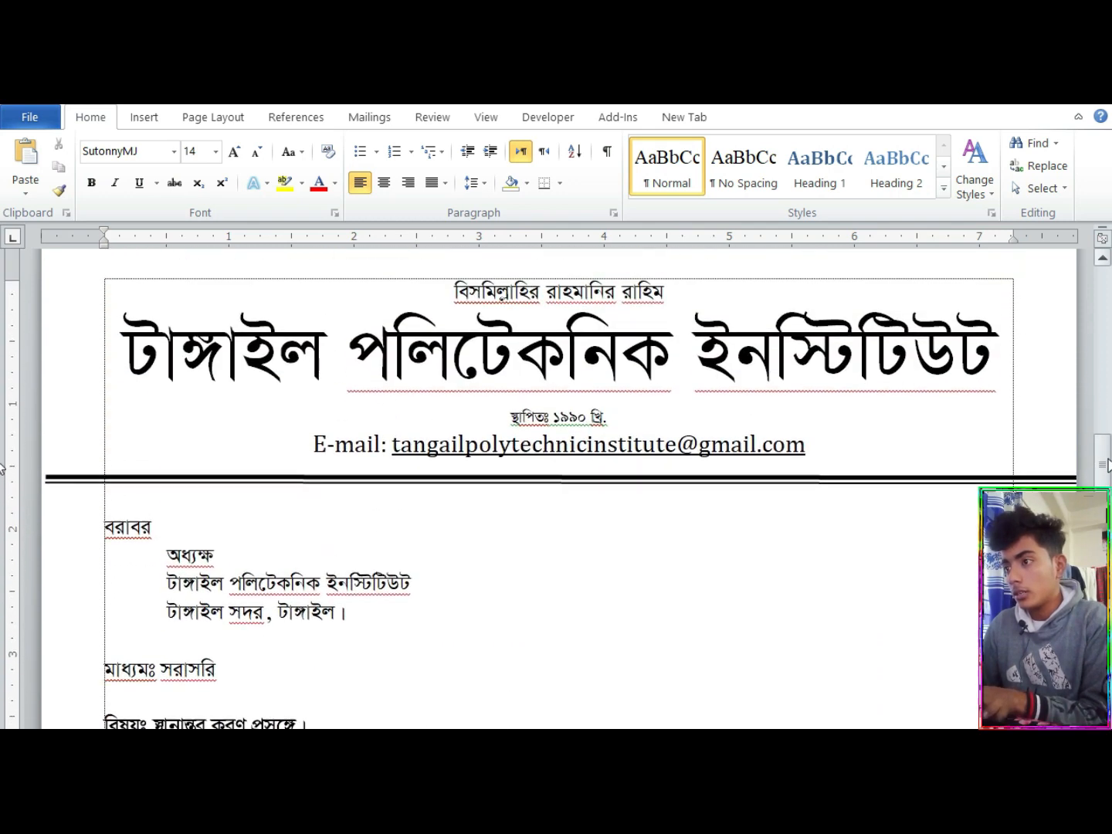